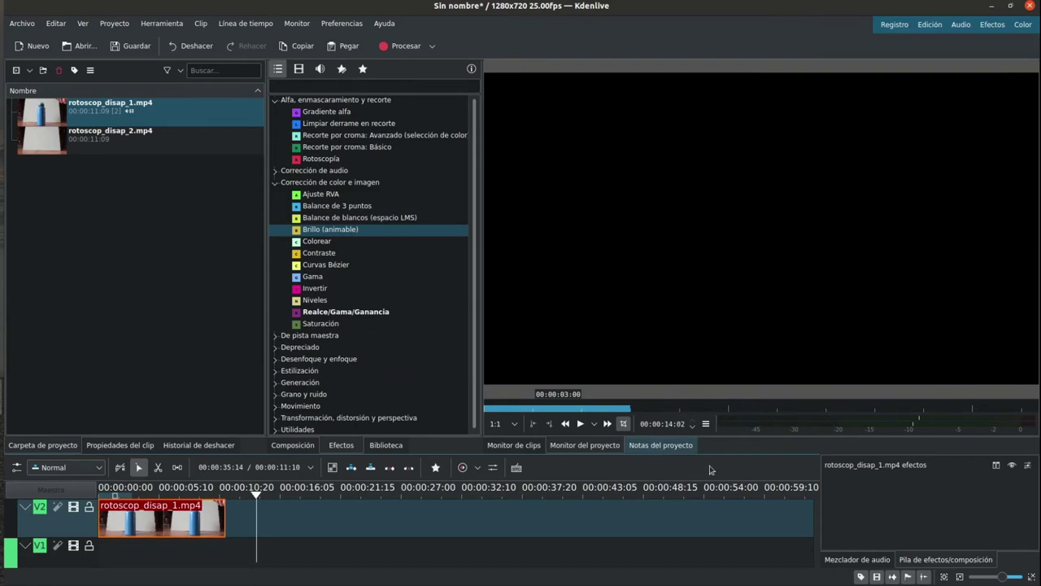
# Enlarge the timeline area and place rotoscop_disap_2.mp4 at the start of track V1, below rotoscop_disap_1.mp4
pyautogui.moveTo(713, 455); pyautogui.dragTo(713, 362)
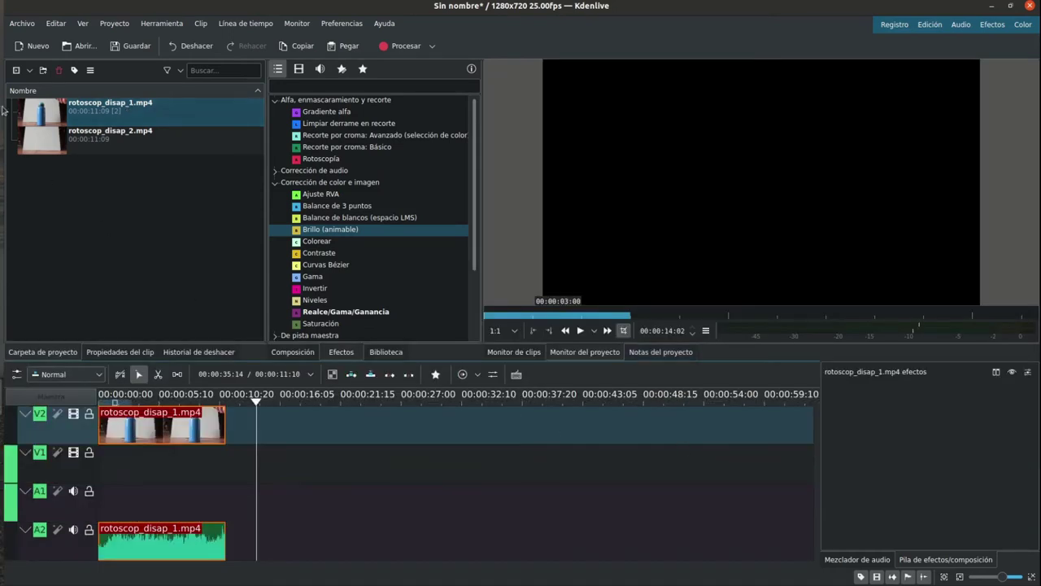
pyautogui.click(41, 143)
pyautogui.moveTo(137, 454)
pyautogui.mouseDown()
pyautogui.moveTo(187, 459)
pyautogui.moveTo(145, 460)
pyautogui.mouseUp()
# Ungroup rotoscop_disap_1.mp4 and delete its audio from track A2
pyautogui.rightClick(161, 415)
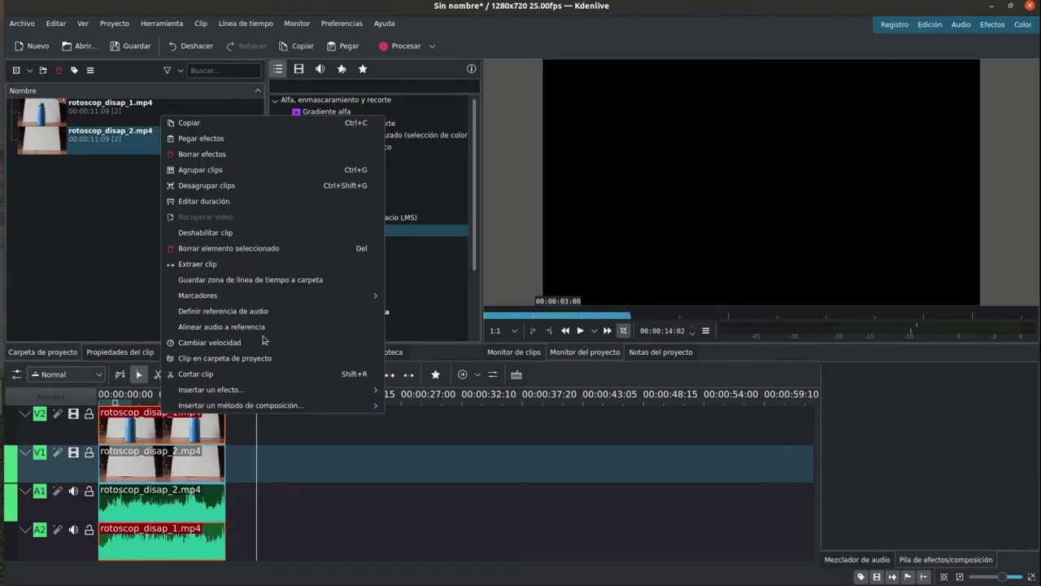
pyautogui.click(257, 185)
pyautogui.rightClick(184, 424)
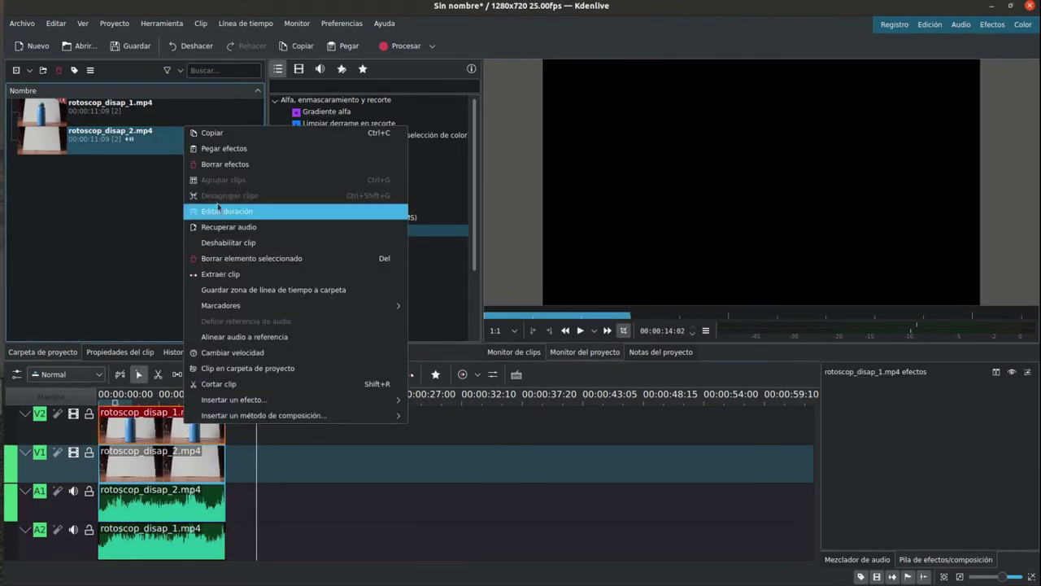
pyautogui.click(201, 564)
pyautogui.click(166, 550)
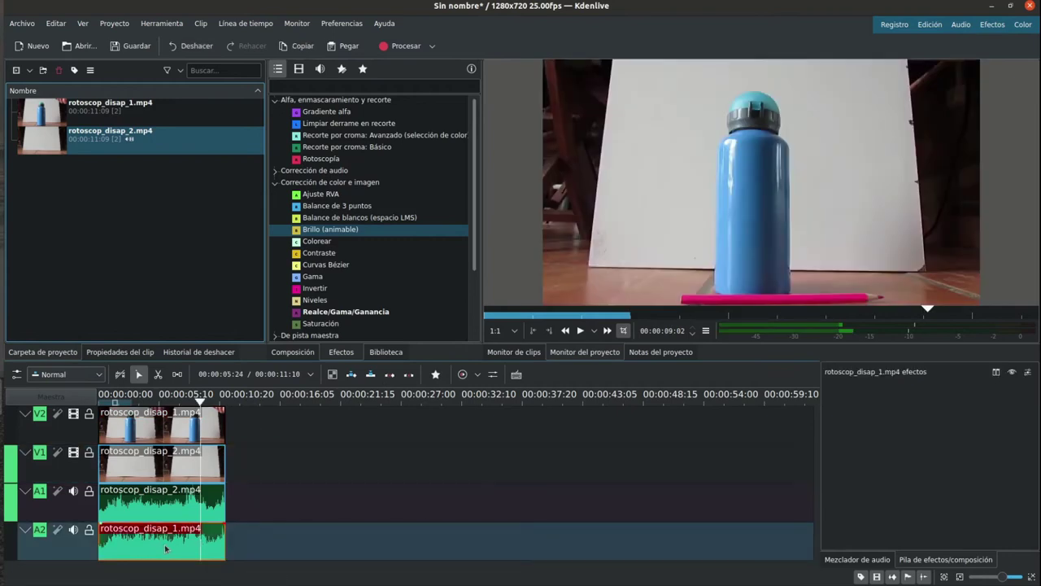
pyautogui.press('Delete')
# Ungroup rotoscop_disap_2.mp4 and delete its audio from track A1
pyautogui.rightClick(145, 463)
pyautogui.click(234, 233)
pyautogui.click(160, 502)
pyautogui.press('Delete')
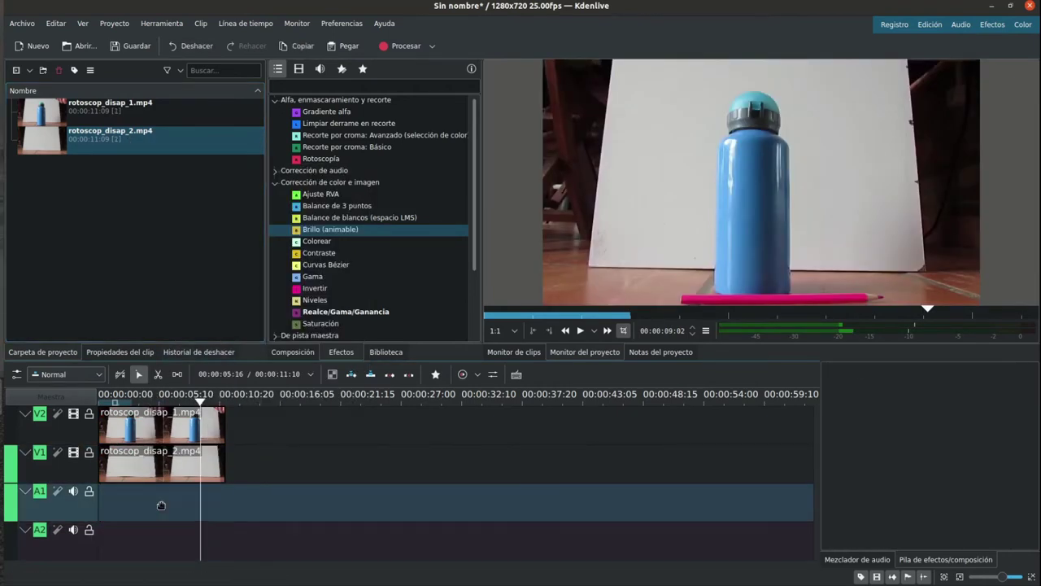
# Enlarge the project monitor and position the playhead at 00:00:00:18, where the pencil crosses the bottle's cap
pyautogui.moveTo(126, 400)
pyautogui.mouseDown()
pyautogui.moveTo(157, 398)
pyautogui.moveTo(131, 399)
pyautogui.mouseUp()
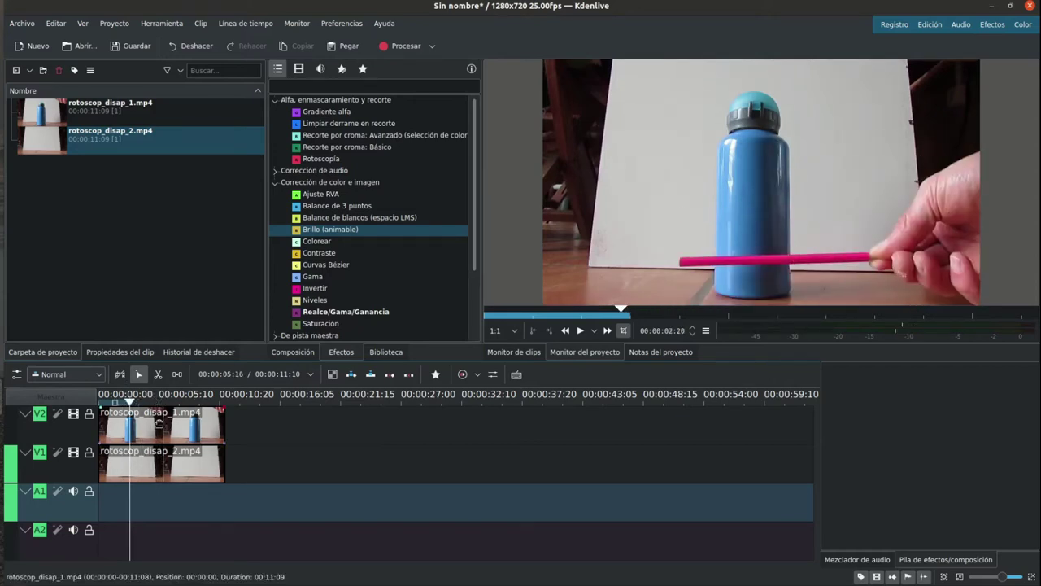
pyautogui.moveTo(128, 402)
pyautogui.mouseDown()
pyautogui.moveTo(140, 401)
pyautogui.moveTo(117, 402)
pyautogui.moveTo(145, 402)
pyautogui.moveTo(115, 402)
pyautogui.mouseUp()
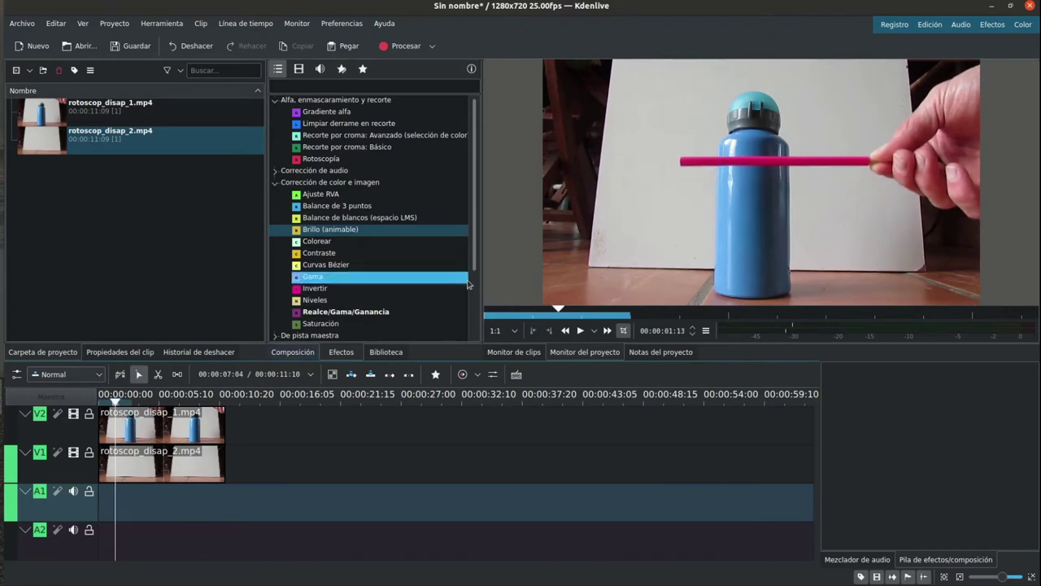
pyautogui.press('Left')
pyautogui.press('Left')
pyautogui.press('Left')
pyautogui.press('Left')
pyautogui.press('Left')
pyautogui.press('Left')
pyautogui.press('Left')
pyautogui.press('Left')
pyautogui.press('Left')
pyautogui.press('Left')
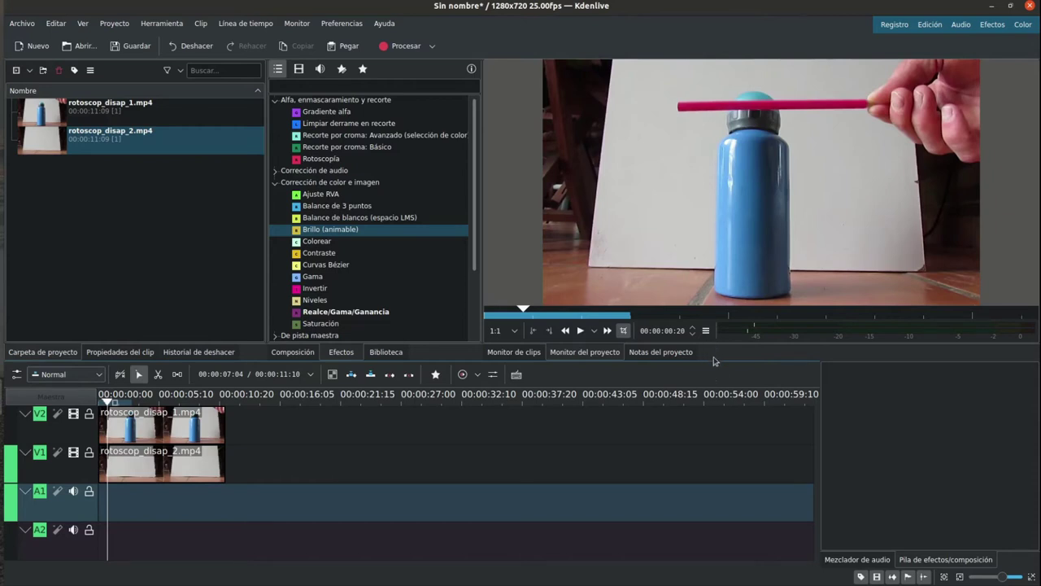
pyautogui.moveTo(715, 361); pyautogui.dragTo(732, 412)
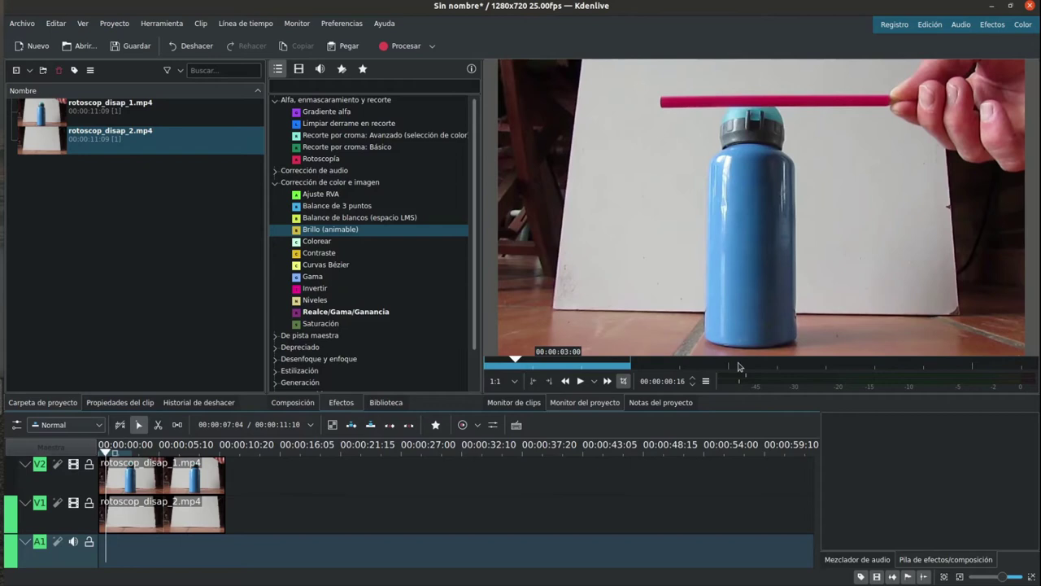
pyautogui.press('Right')
pyautogui.press('Right')
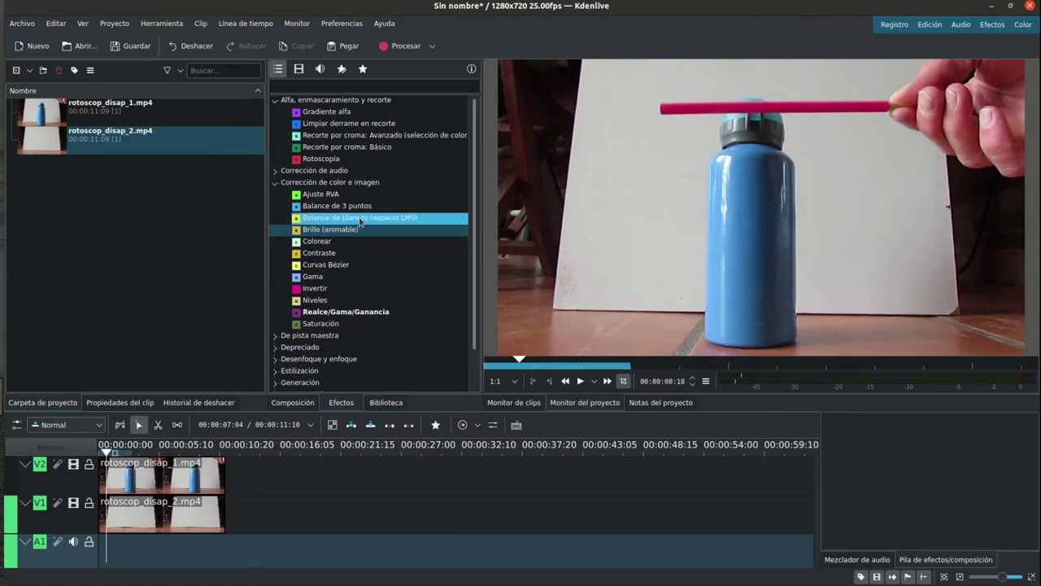
# Apply the Rotoscopía effect to the rotoscop_disap_1.mp4 clip on track V2
pyautogui.click(275, 184)
pyautogui.click(314, 159)
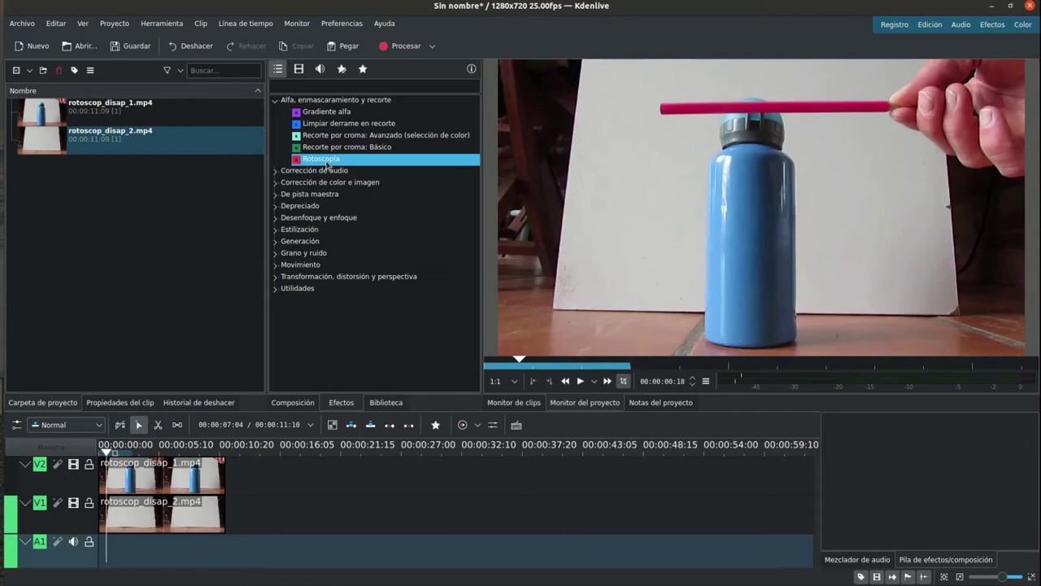
pyautogui.click(111, 479)
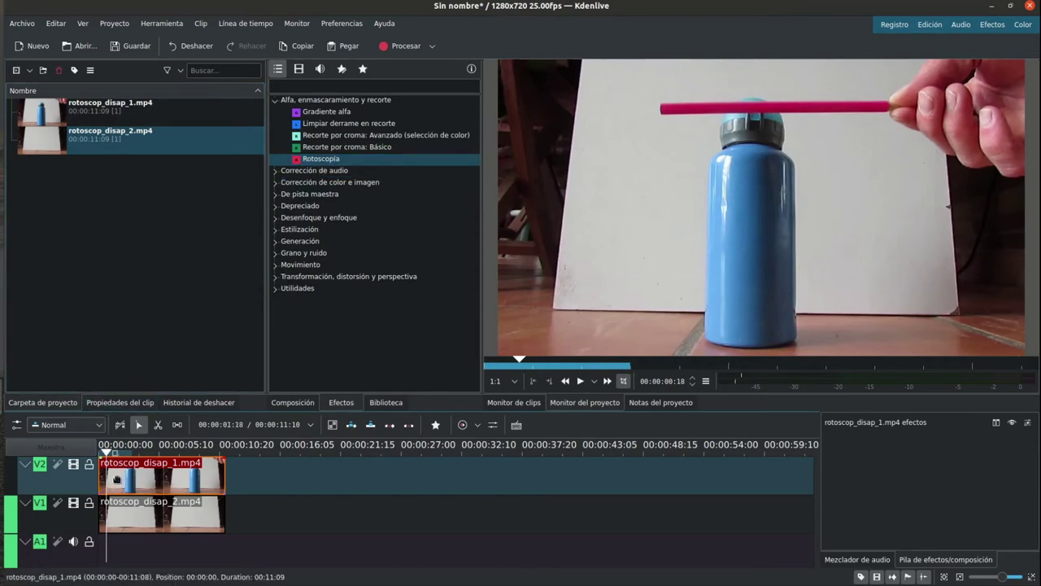
pyautogui.click(321, 163)
pyautogui.doubleClick(321, 163)
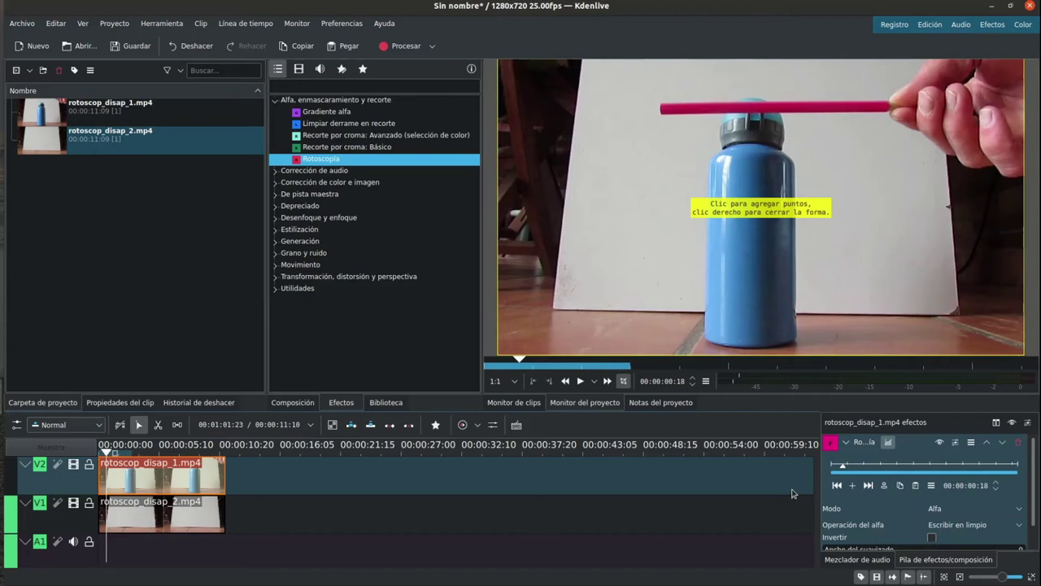
# Add a keyframe at 00:00:00:18 and draw an inverted four-point mask around the cap's tip above the pencil
pyautogui.click(852, 486)
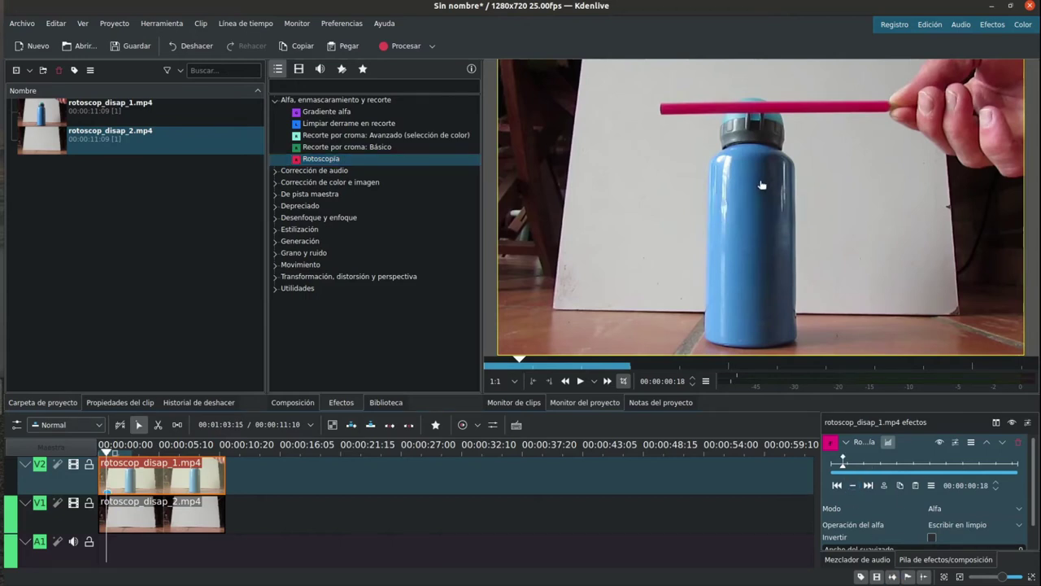
pyautogui.click(765, 96)
pyautogui.click(732, 90)
pyautogui.click(732, 104)
pyautogui.rightClick(732, 104)
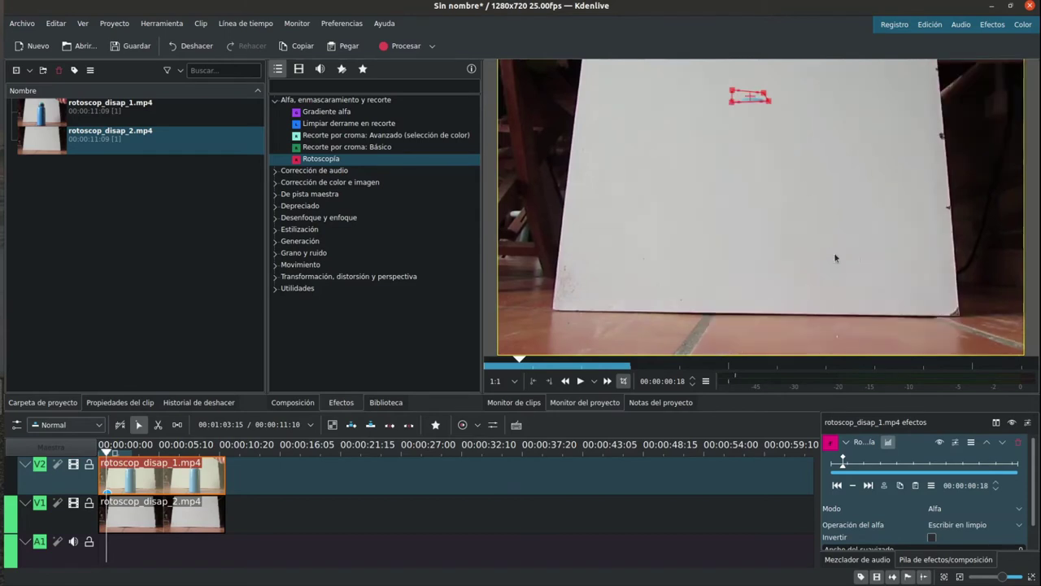
pyautogui.click(933, 539)
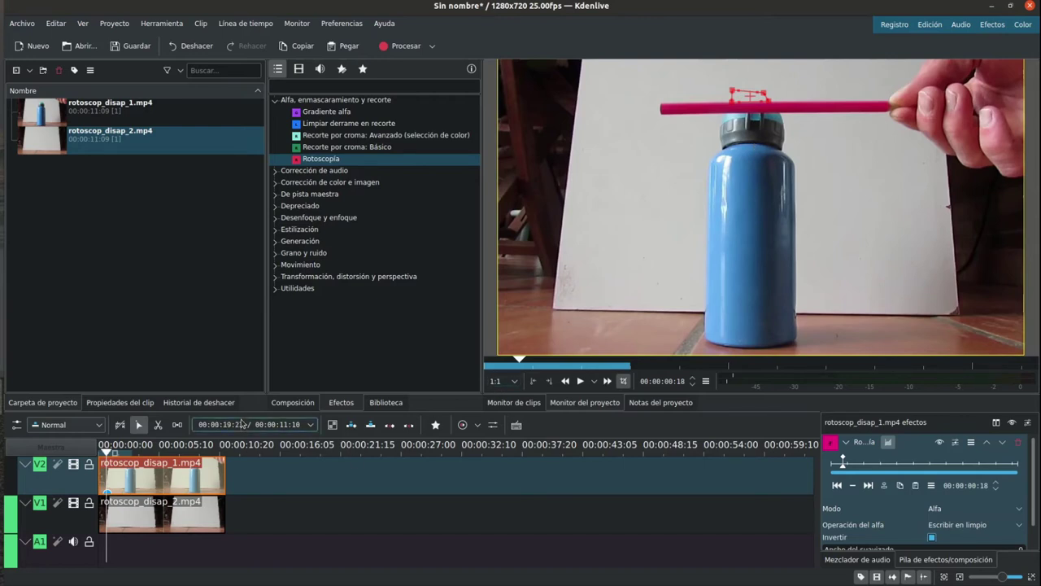
# Add a rotoscoping keyframe at 00:00:04:16, where the pencil lies at the bottle's base
pyautogui.press('space')
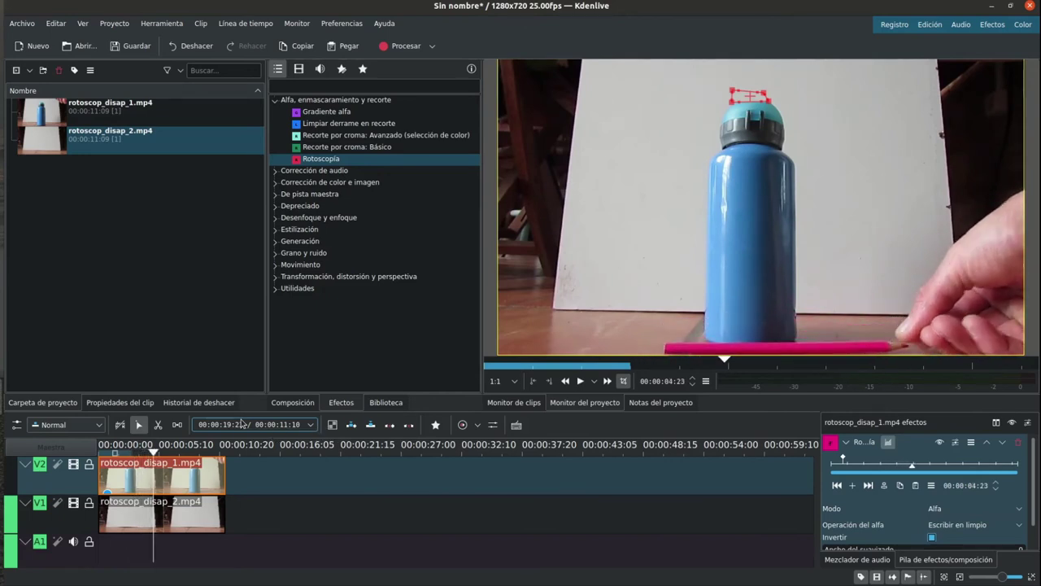
pyautogui.press('Left')
pyautogui.press('Left')
pyautogui.press('Left')
pyautogui.press('Left')
pyautogui.press('Left')
pyautogui.press('Left')
pyautogui.press('Left')
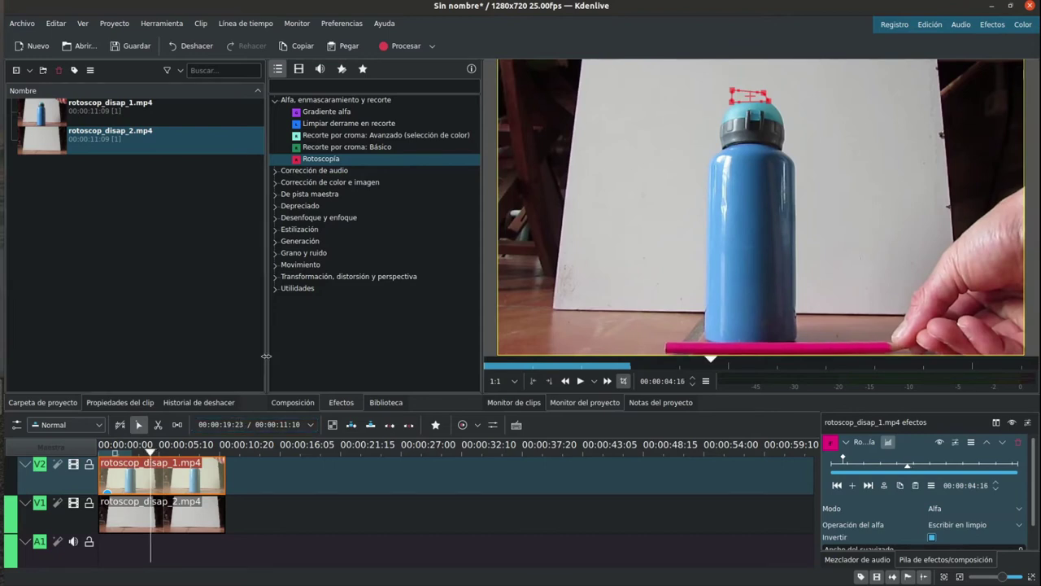
pyautogui.click(850, 486)
# Reshape the mask into a large quadrilateral covering the whole bottle down to the pencil
pyautogui.moveTo(770, 103); pyautogui.dragTo(887, 337)
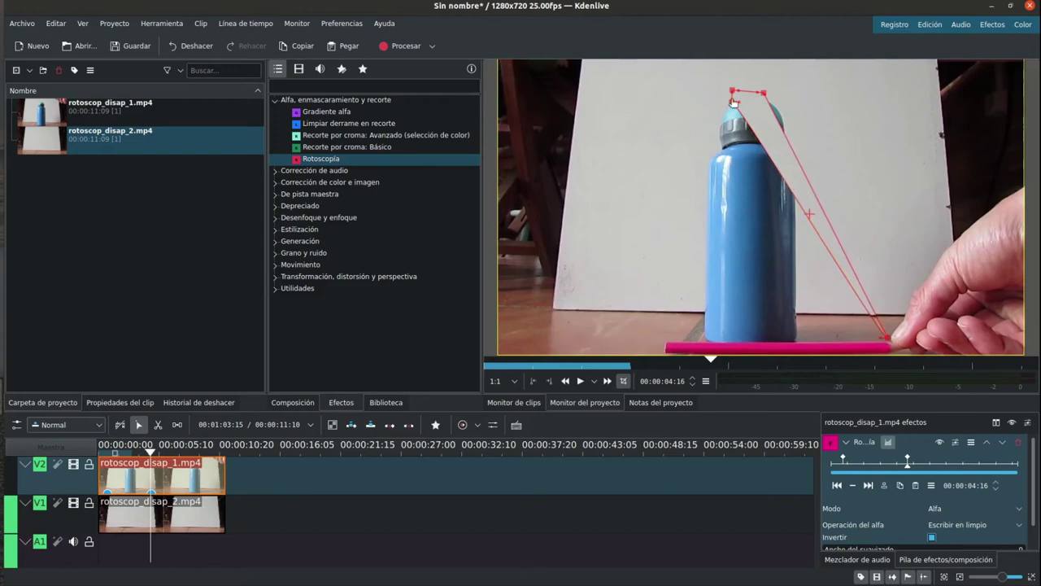
pyautogui.moveTo(733, 109); pyautogui.dragTo(688, 345)
pyautogui.moveTo(890, 340); pyautogui.dragTo(877, 319)
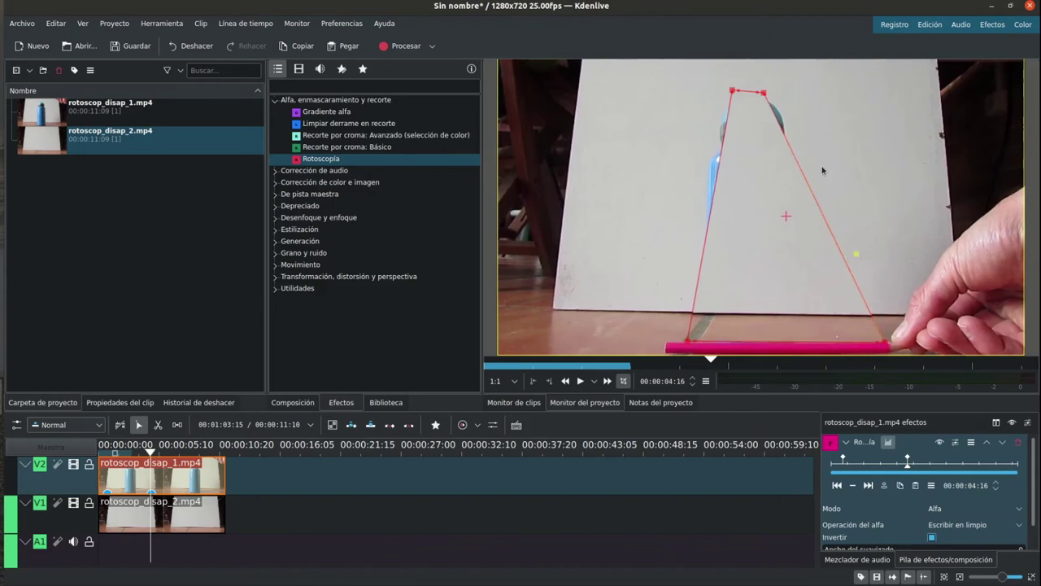
pyautogui.moveTo(764, 96); pyautogui.dragTo(933, 96)
pyautogui.moveTo(733, 91); pyautogui.dragTo(687, 87)
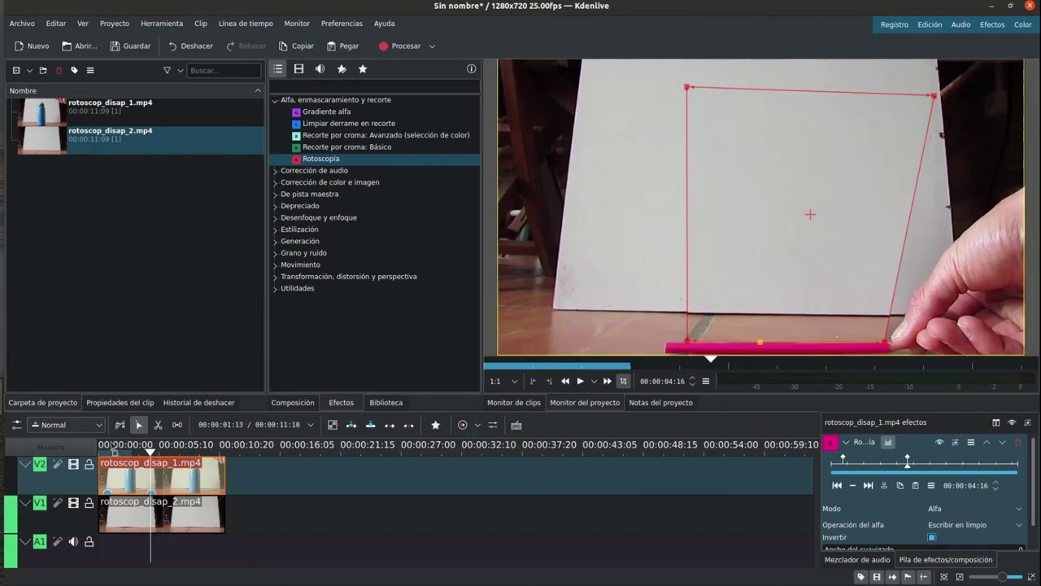
# Play back the mask animation from about 00:00:00:17 to check how the bottle disappears
pyautogui.click(106, 445)
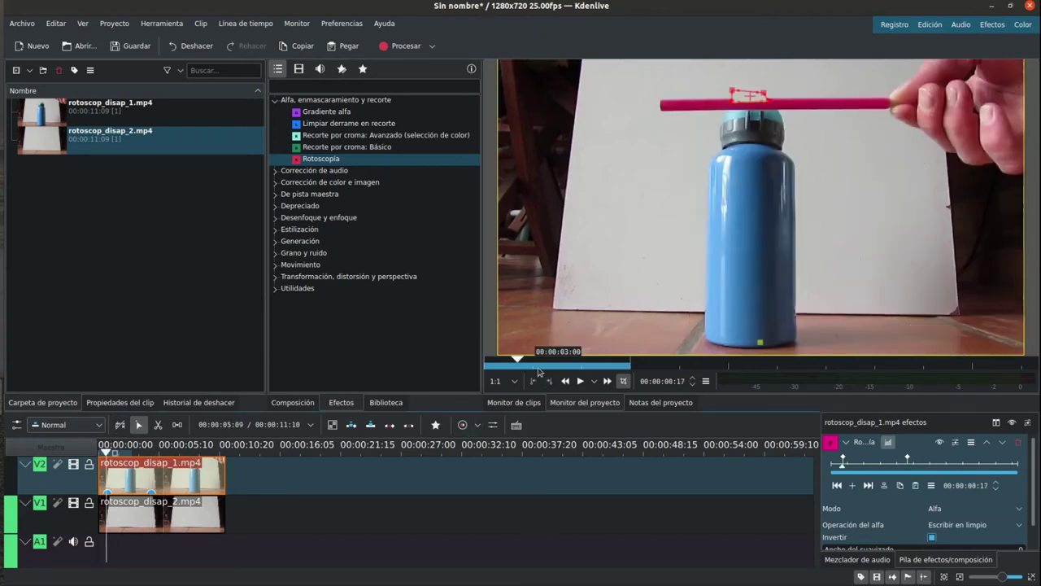
pyautogui.click(580, 381)
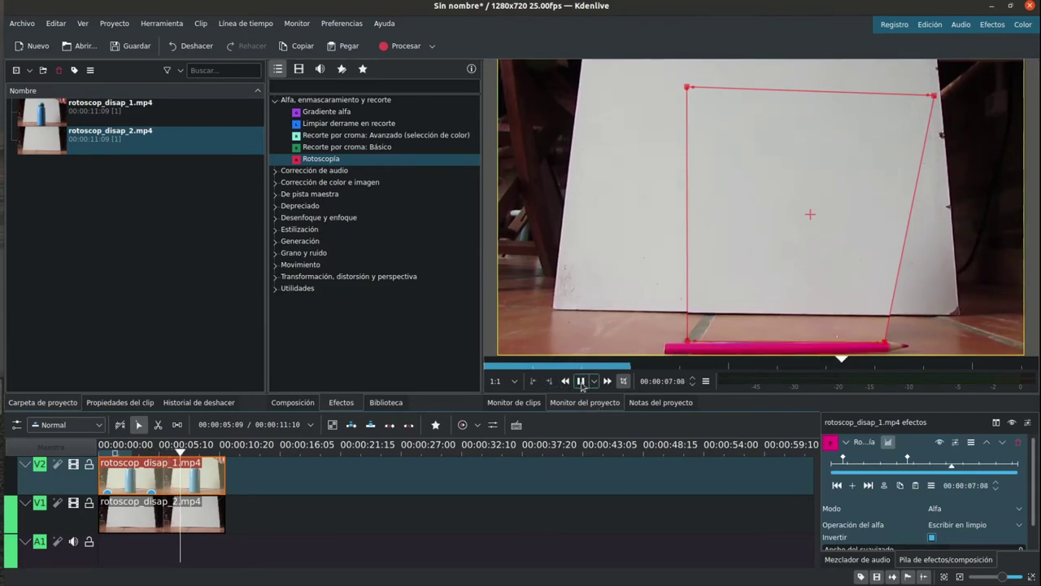
pyautogui.click(581, 381)
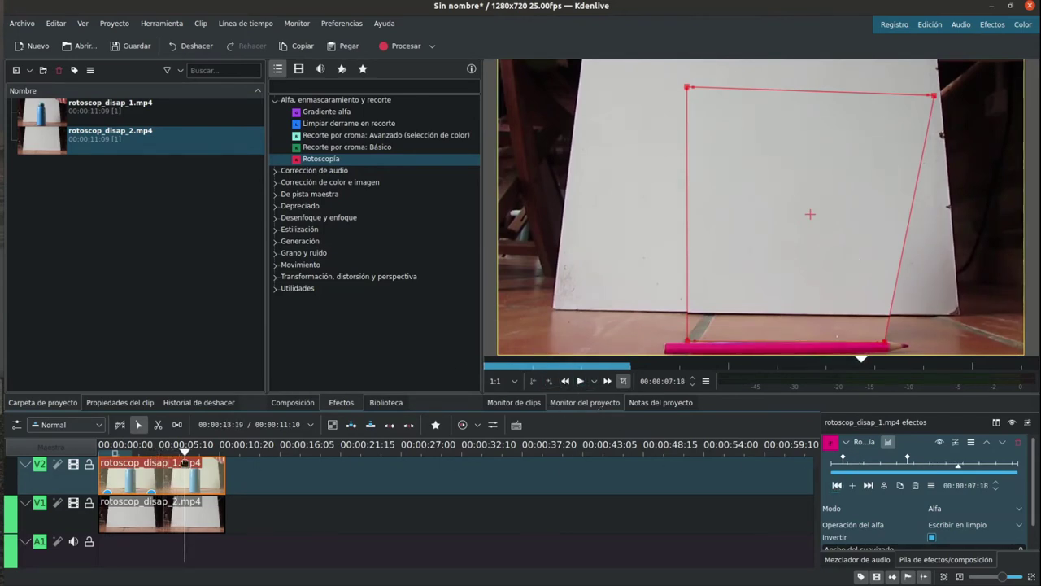
# Add a mask keyframe at 00:00:03:01 and lower the mask's two bottom corners to the pencil's upper edge
pyautogui.click(838, 485)
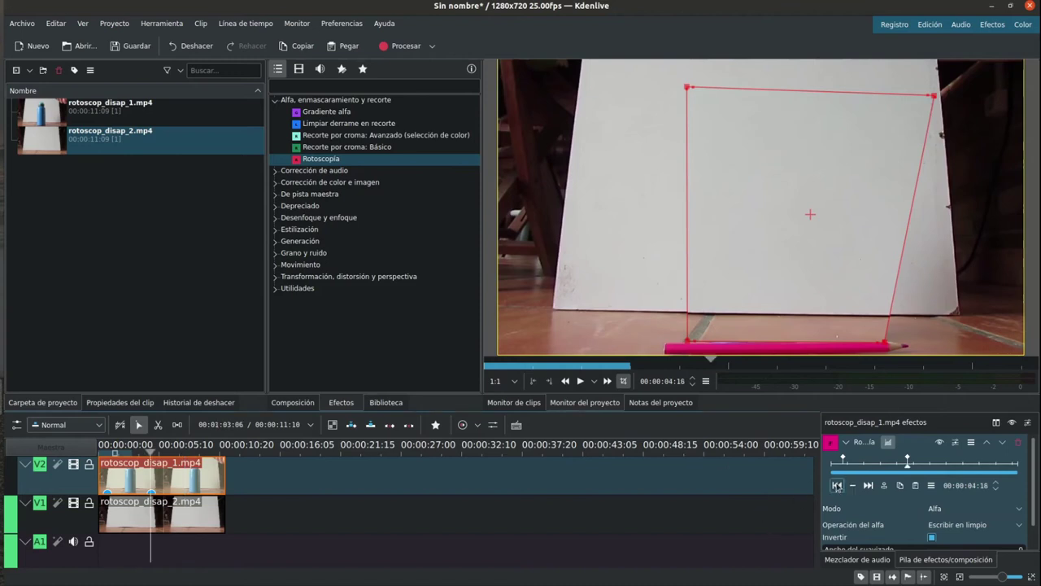
pyautogui.click(580, 381)
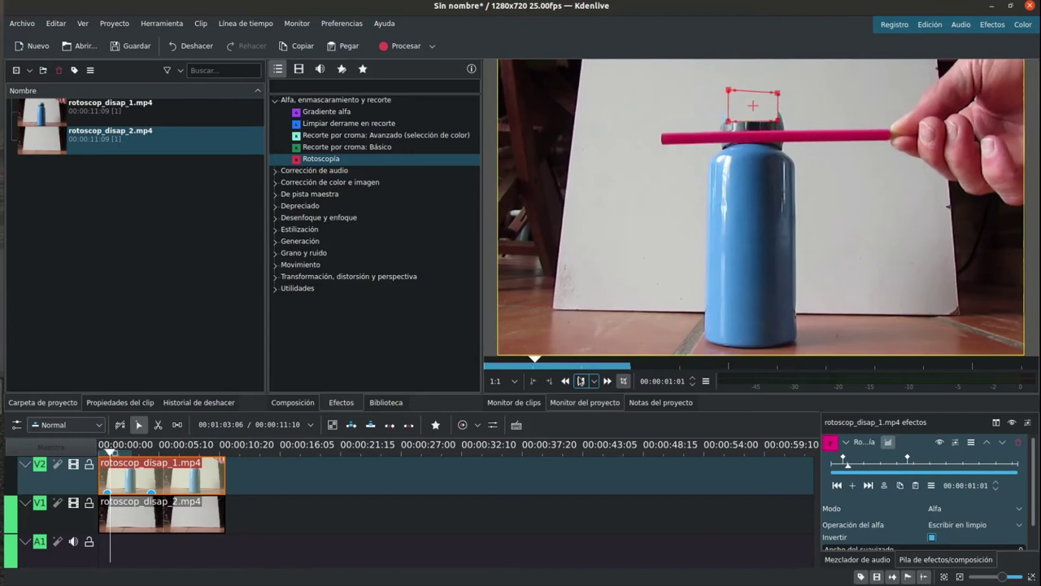
pyautogui.click(583, 382)
pyautogui.click(583, 384)
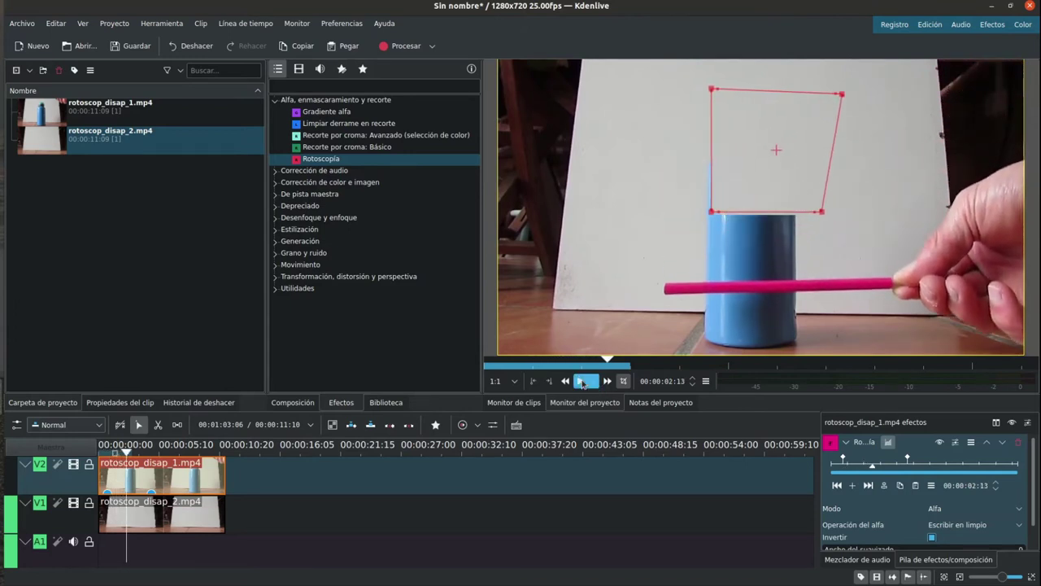
pyautogui.click(584, 384)
pyautogui.click(583, 382)
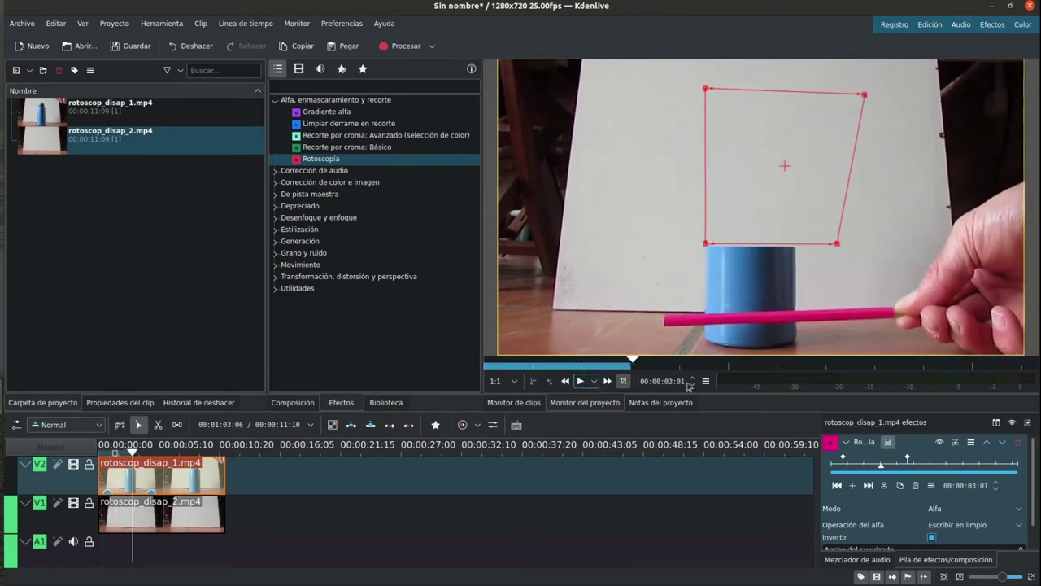
pyautogui.click(854, 485)
pyautogui.moveTo(706, 244); pyautogui.dragTo(693, 311)
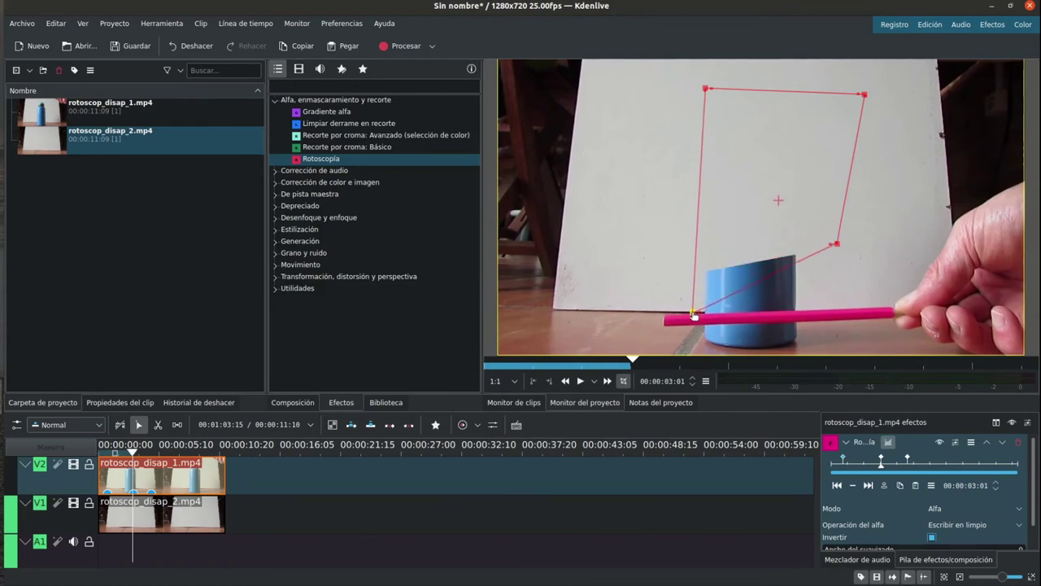
pyautogui.moveTo(836, 244); pyautogui.dragTo(890, 310)
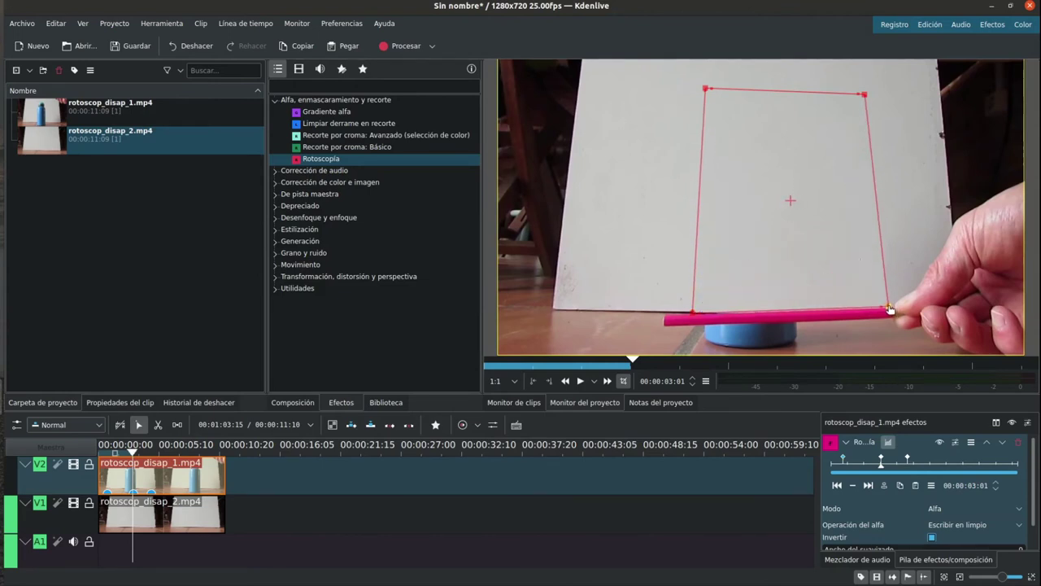
# Replay the mask animation to check it against the pencil, and return to the first keyframe at 00:00:00:18
pyautogui.click(109, 445)
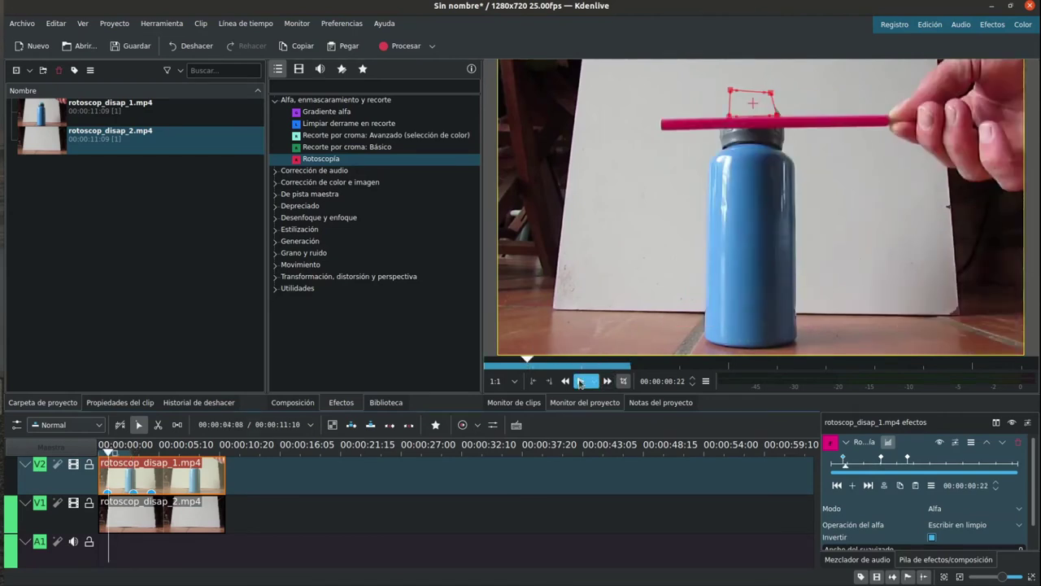
pyautogui.click(580, 381)
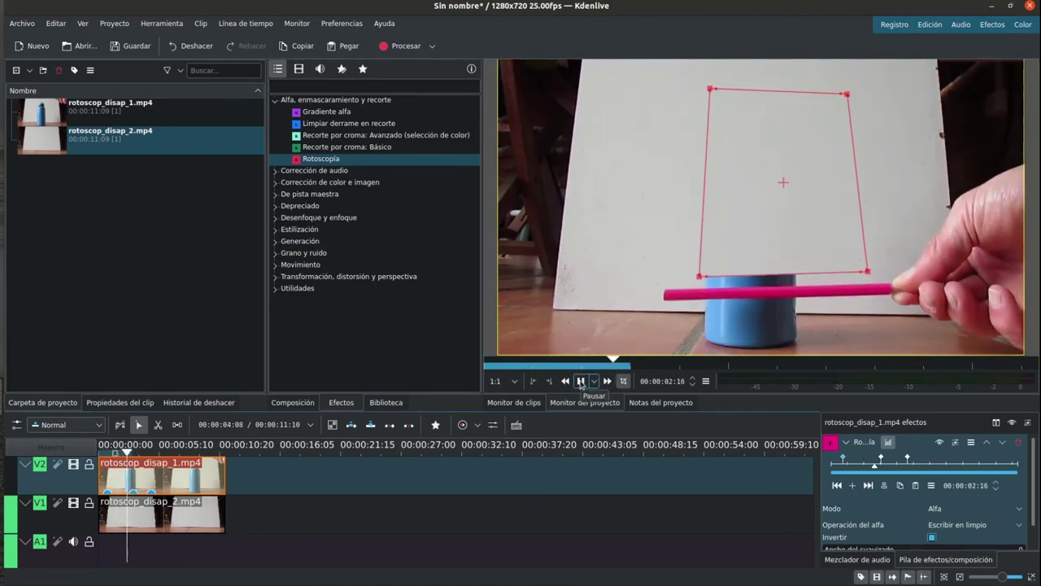
pyautogui.click(581, 381)
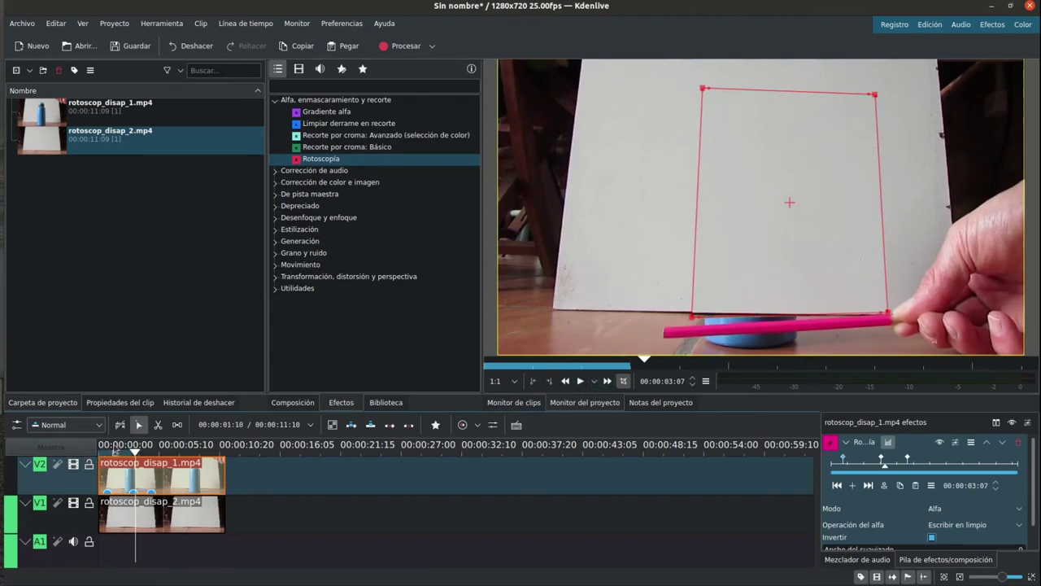
pyautogui.click(118, 450)
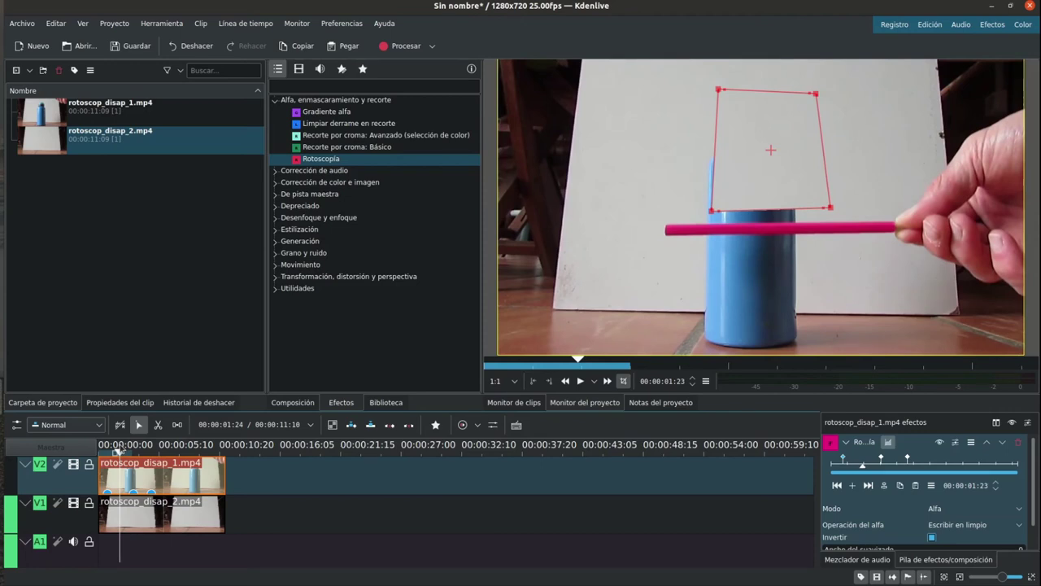
pyautogui.click(836, 485)
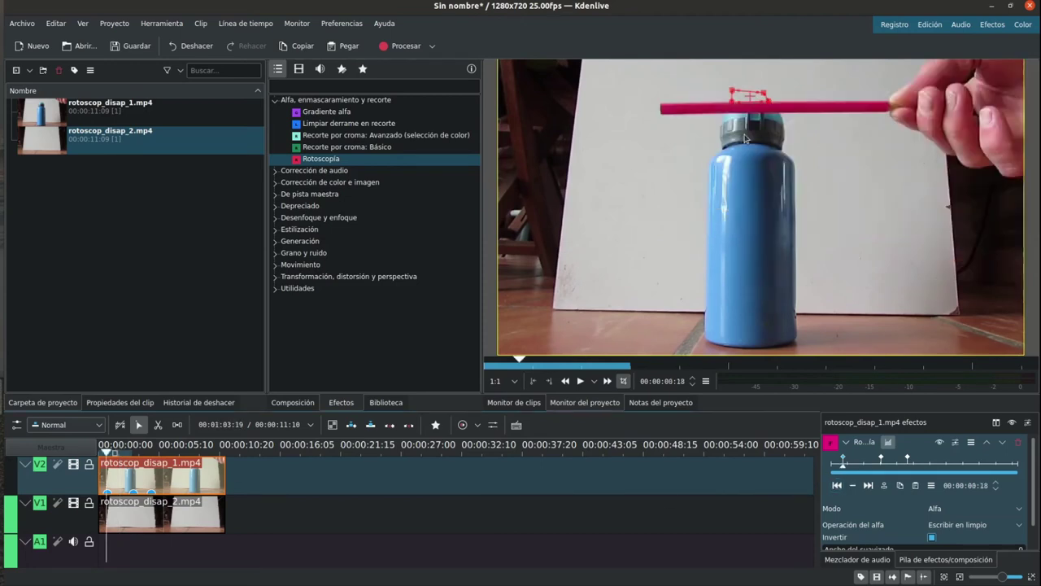
# At the 00:00:00:18 keyframe, widen the mask above the pencil so its four corners extend past both sides of the bottle
pyautogui.moveTo(733, 92); pyautogui.dragTo(677, 84)
pyautogui.moveTo(745, 100); pyautogui.dragTo(681, 104)
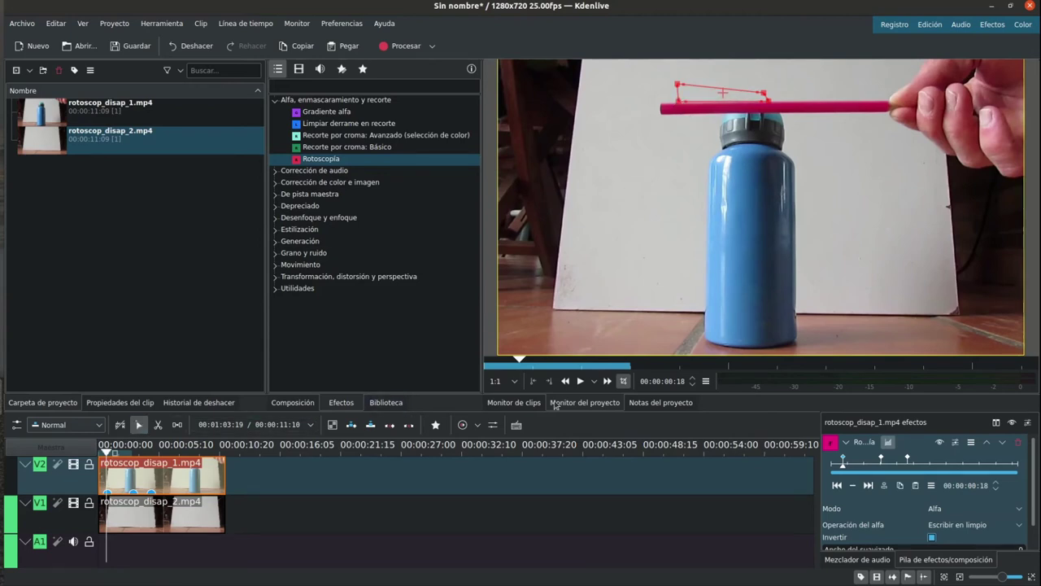
pyautogui.click(580, 380)
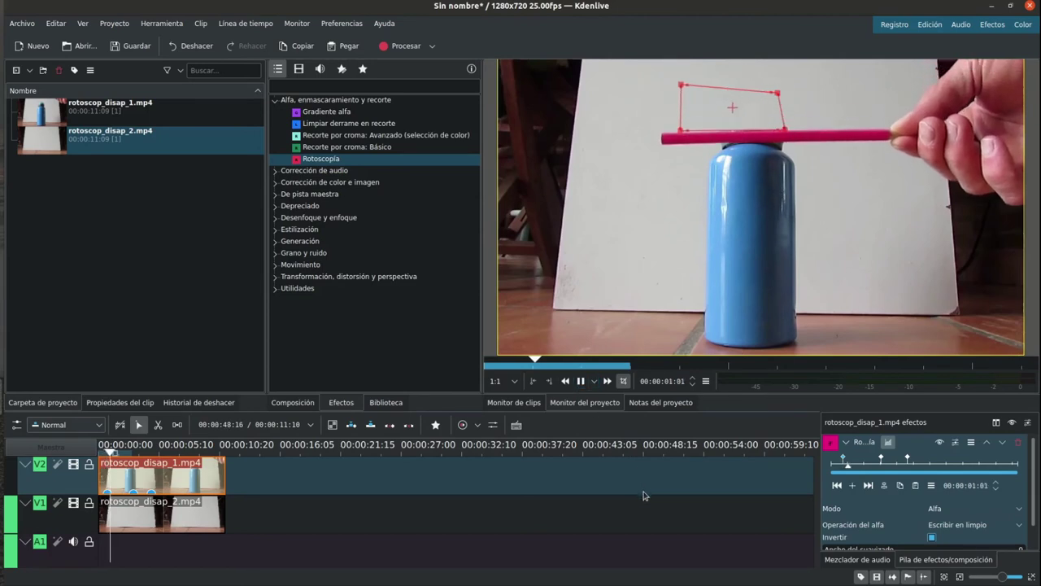
pyautogui.click(581, 381)
pyautogui.click(837, 485)
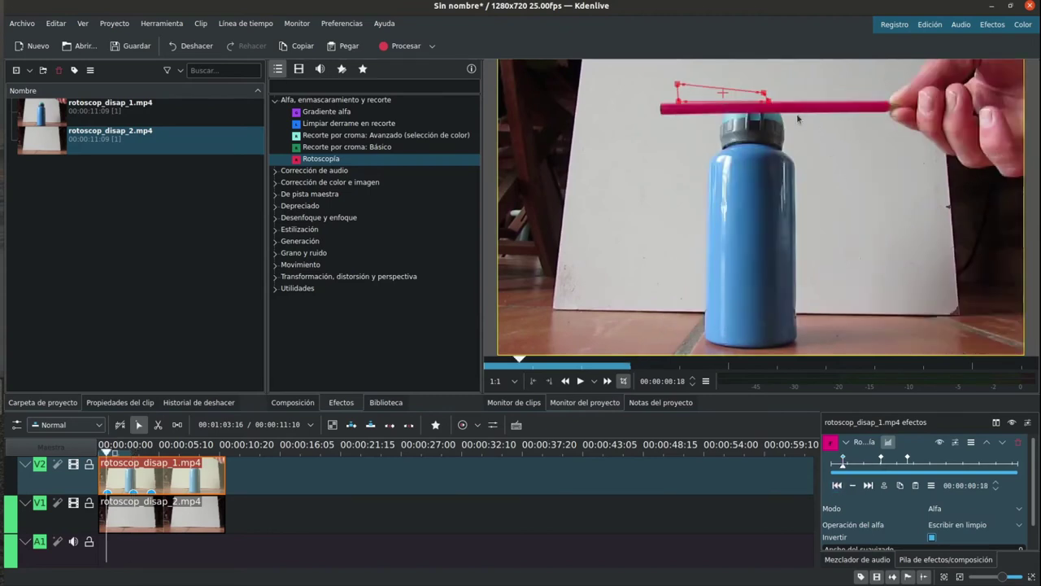
pyautogui.moveTo(766, 95); pyautogui.dragTo(827, 83)
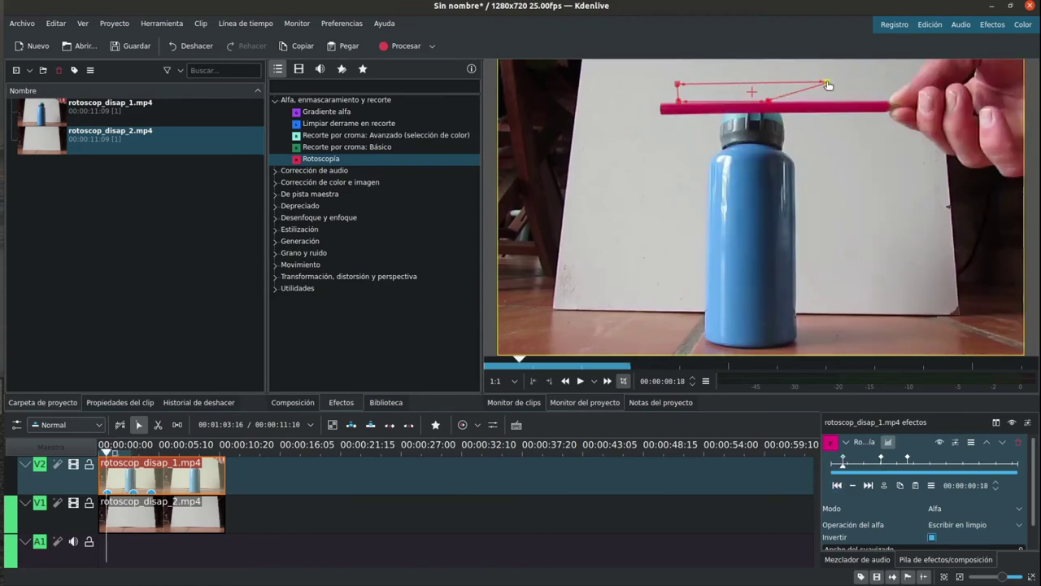
pyautogui.moveTo(797, 100); pyautogui.dragTo(828, 103)
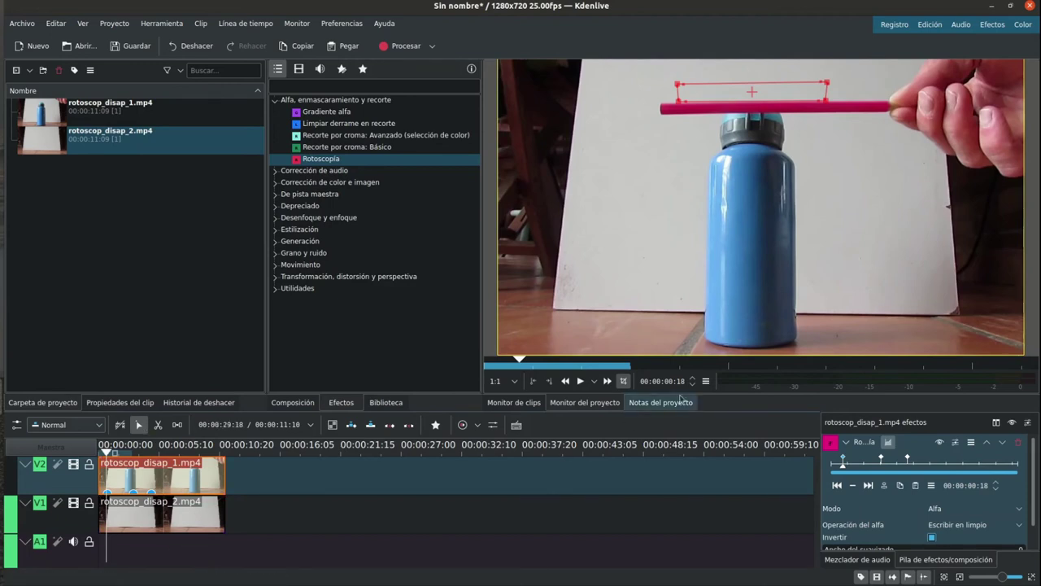
# Add a mask keyframe at 00:00:02:06 and lower the mask's two bottom corners to the pencil's upper edge
pyautogui.click(578, 381)
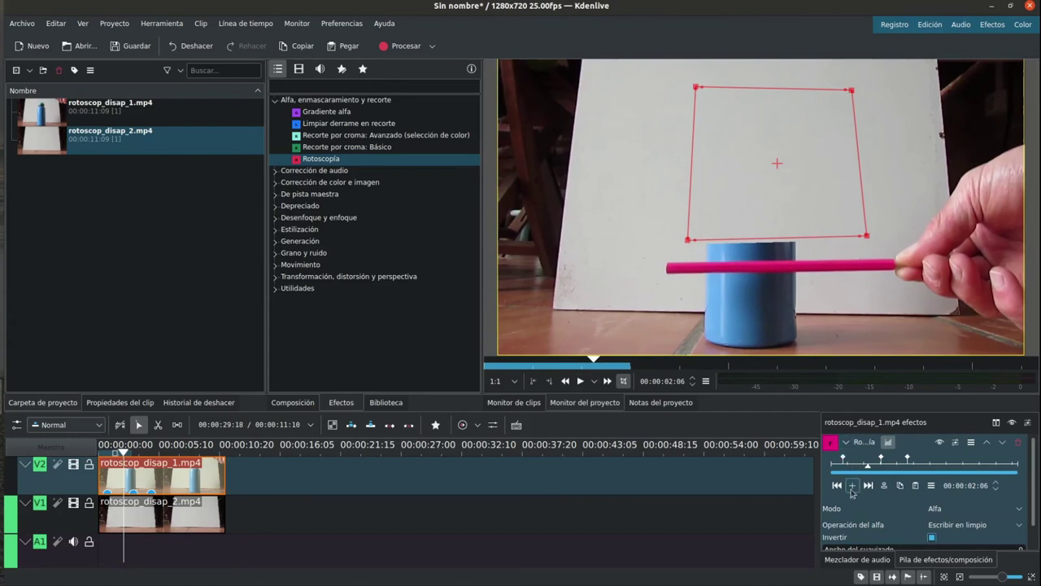
pyautogui.moveTo(869, 239); pyautogui.dragTo(869, 259)
pyautogui.moveTo(688, 242); pyautogui.dragTo(684, 259)
pyautogui.moveTo(869, 261); pyautogui.dragTo(867, 259)
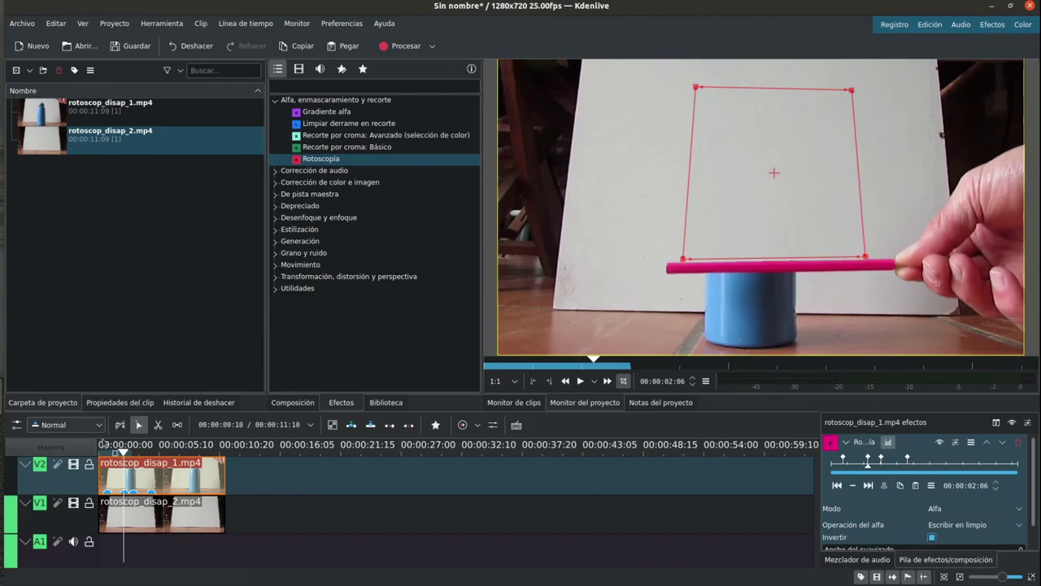
# Replay the mask animation from the first keyframe to check how closely the mask follows the pencil
pyautogui.click(106, 445)
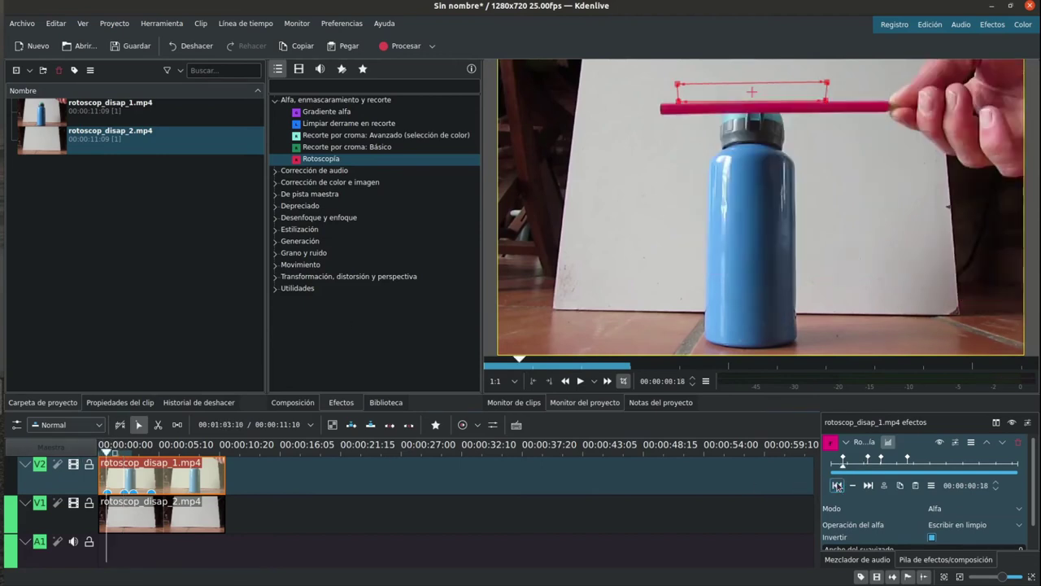
pyautogui.click(580, 380)
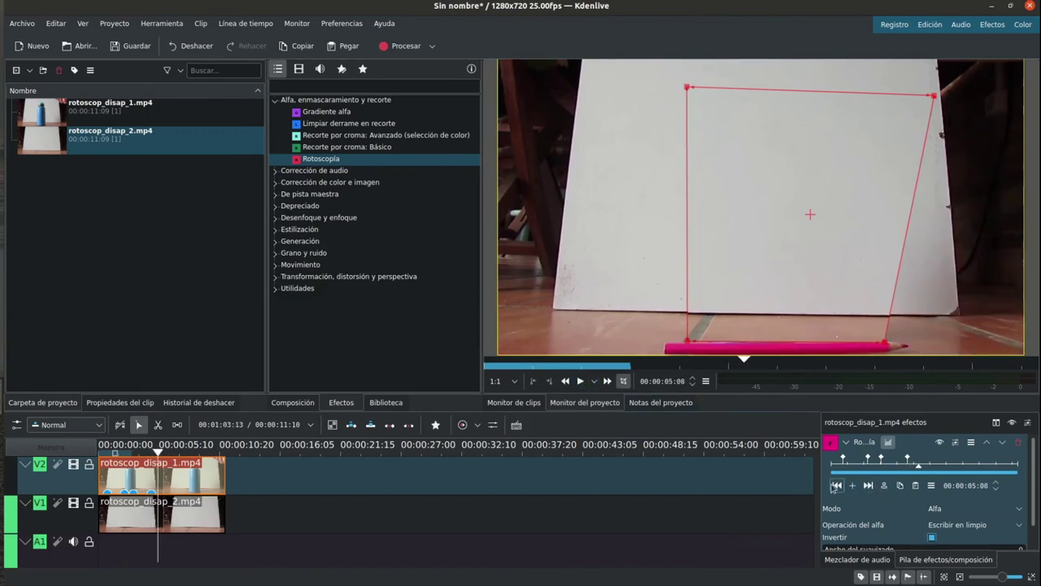
pyautogui.click(837, 486)
# Add a mask keyframe at 00:00:03:09 and lower the mask's bottom-left corner to the tilted pencil's upper edge
pyautogui.moveTo(907, 467); pyautogui.dragTo(887, 467)
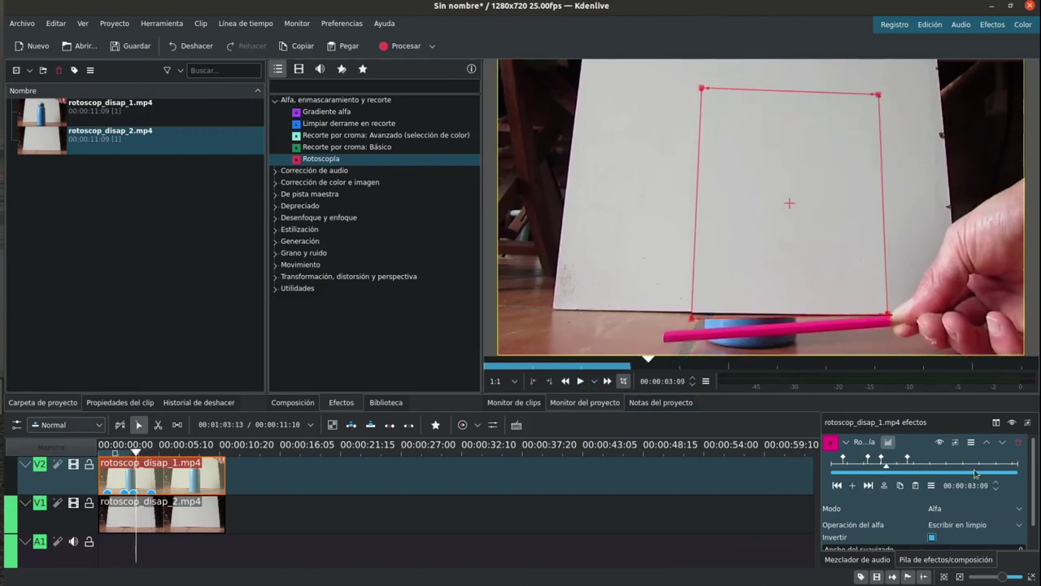
pyautogui.click(853, 486)
pyautogui.moveTo(691, 318); pyautogui.dragTo(690, 331)
# Add a mask keyframe at 00:00:03:17 and nudge both bottom corners down toward the pencil's upper edge
pyautogui.press('Right')
pyautogui.press('Right')
pyautogui.press('Right')
pyautogui.press('Right')
pyautogui.press('Right')
pyautogui.press('Right')
pyautogui.press('Right')
pyautogui.press('Right')
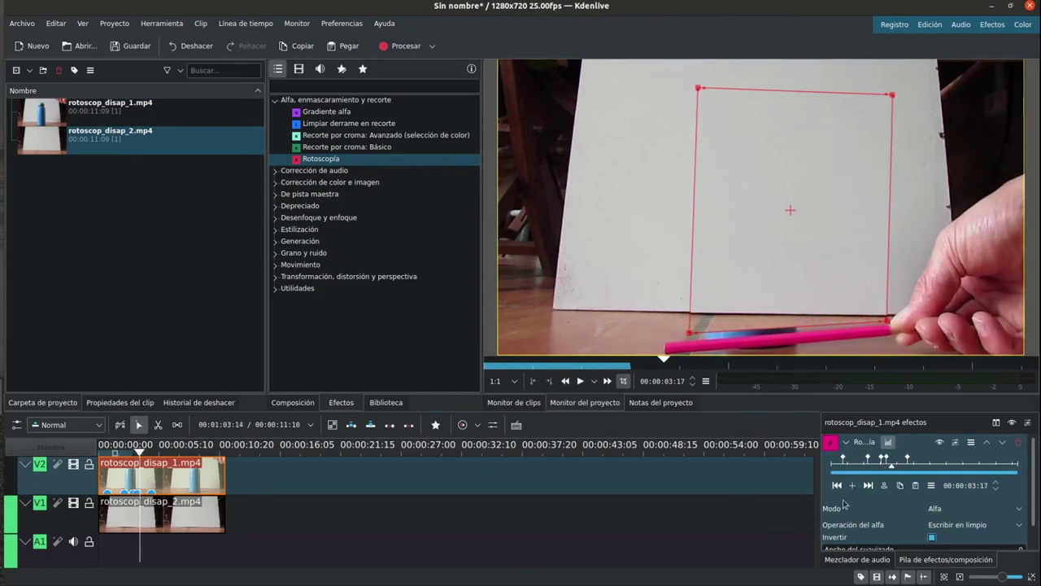
pyautogui.click(852, 485)
pyautogui.moveTo(889, 322); pyautogui.dragTo(889, 324)
pyautogui.moveTo(690, 333); pyautogui.dragTo(689, 337)
# Advance from 00:00:03:17 to 00:00:04:21, adding mask keyframes and fitting the bottom-left corner to the pencil's upper edge
pyautogui.press('Right')
pyautogui.press('Right')
pyautogui.press('Right')
pyautogui.press('Right')
pyautogui.press('Right')
pyautogui.press('Right')
pyautogui.press('Right')
pyautogui.moveTo(688, 342); pyautogui.dragTo(685, 343)
pyautogui.press('Right')
pyautogui.press('Right')
pyautogui.press('Right')
pyautogui.press('Right')
pyautogui.press('Right')
pyautogui.press('Right')
pyautogui.press('Right')
pyautogui.press('Right')
pyautogui.press('Right')
pyautogui.press('Right')
pyautogui.press('Right')
pyautogui.press('Right')
pyautogui.press('Right')
pyautogui.press('Right')
pyautogui.press('Right')
pyautogui.press('Right')
pyautogui.press('Right')
pyautogui.press('Right')
pyautogui.press('Right')
pyautogui.press('Right')
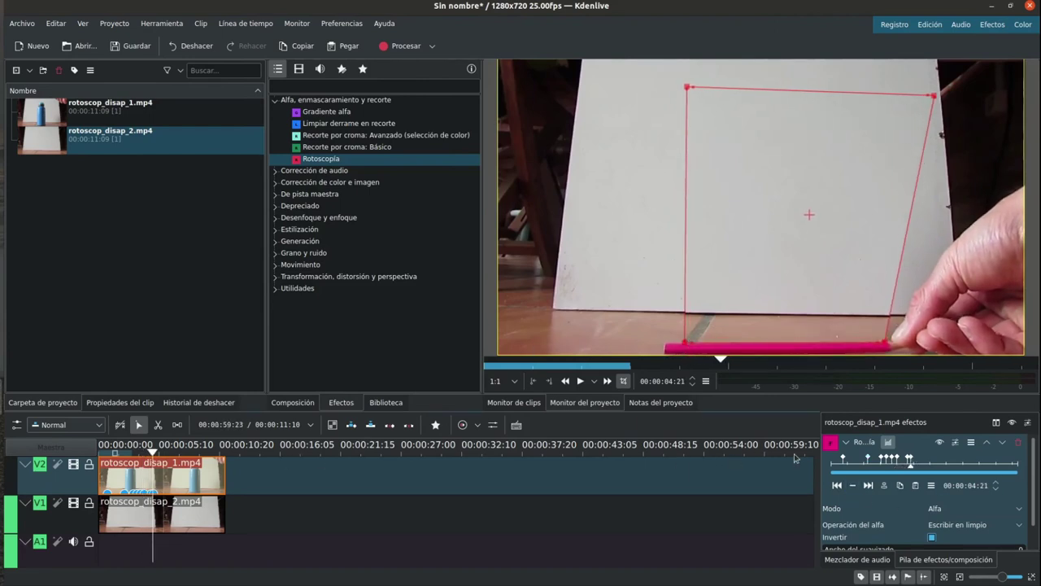
# Return to the first keyframe, step through the following frames, and add a mask keyframe at 00:00:01:03
pyautogui.click(837, 485)
pyautogui.click(837, 485)
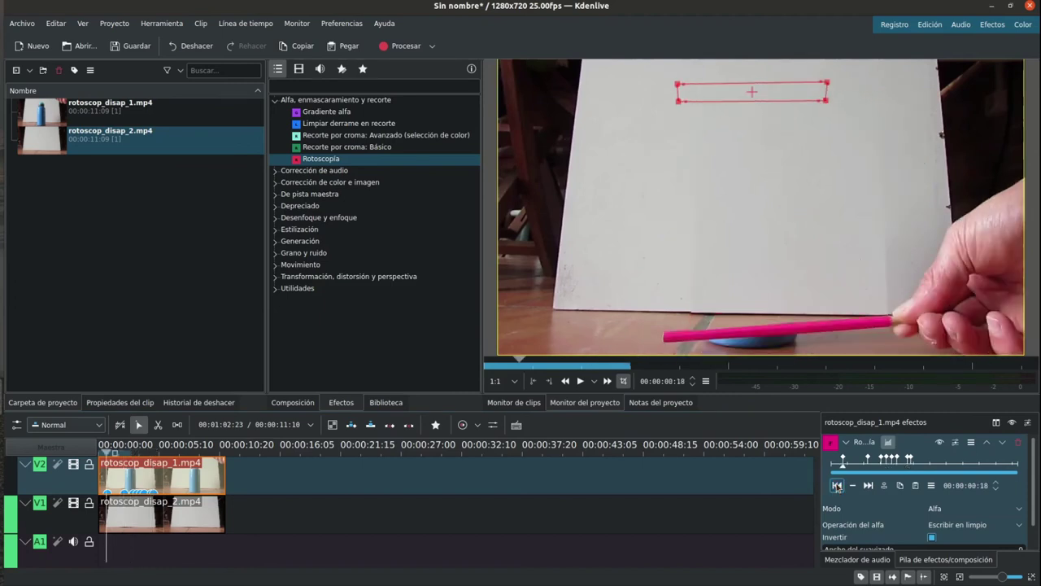
pyautogui.click(838, 485)
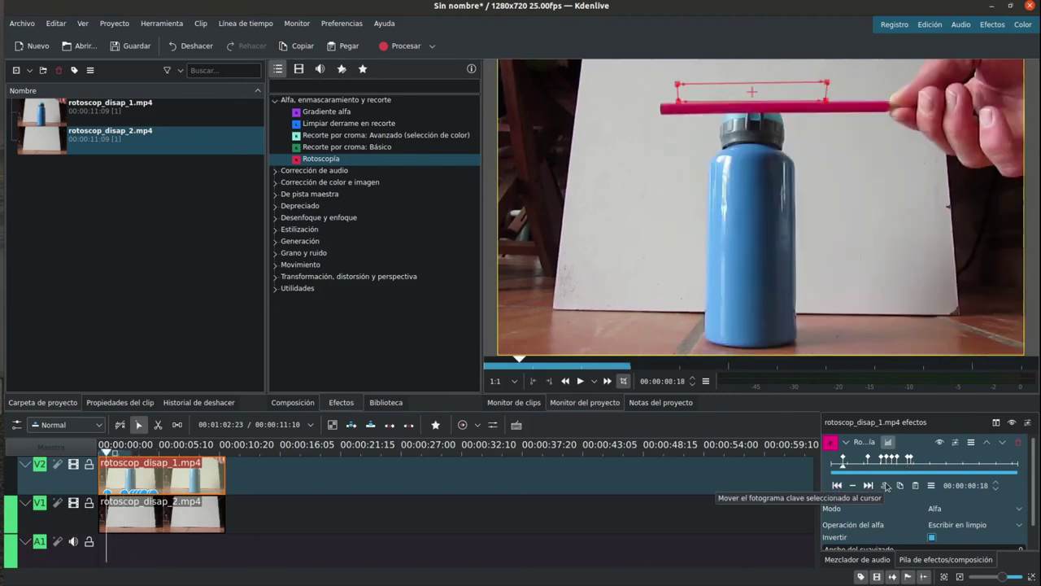
pyautogui.press('Right')
pyautogui.press('Right')
pyautogui.press('Right')
pyautogui.press('Right')
pyautogui.press('Right')
pyautogui.press('Right')
pyautogui.press('Right')
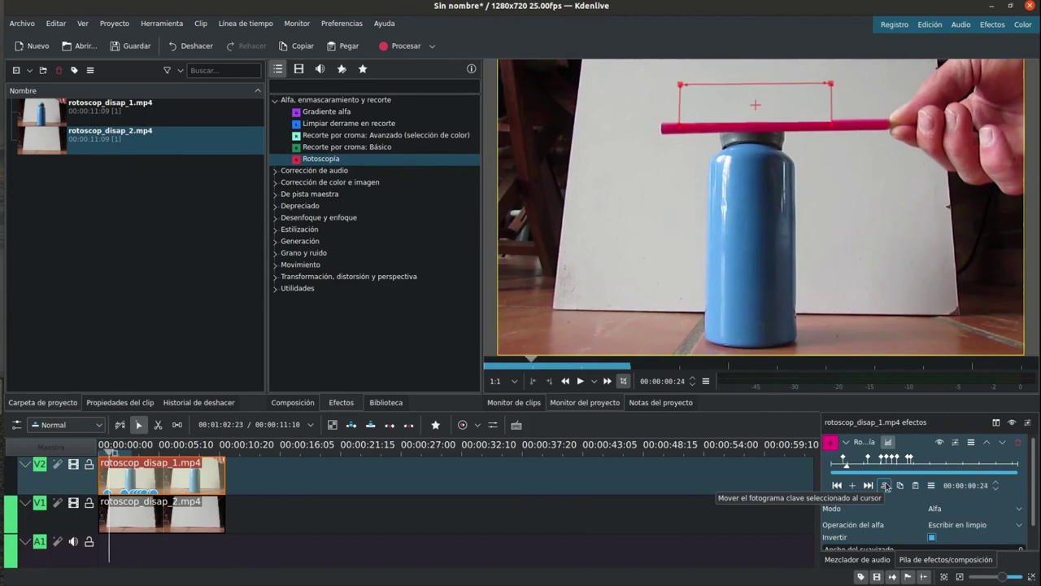
pyautogui.press('Right')
pyautogui.press('Right')
pyautogui.press('Right')
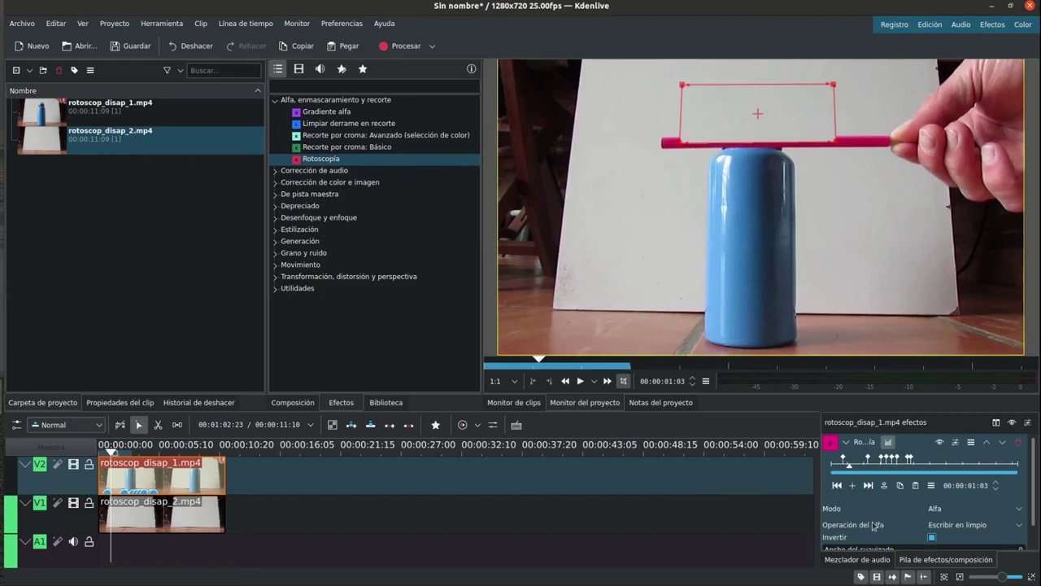
pyautogui.click(852, 484)
# Set a mask keyframe at 00:00:01:09 with the bottom-left corner fitted to the pencil's upper edge
pyautogui.moveTo(682, 145); pyautogui.dragTo(682, 162)
pyautogui.scroll(-6, 1021, 120)
pyautogui.click(852, 485)
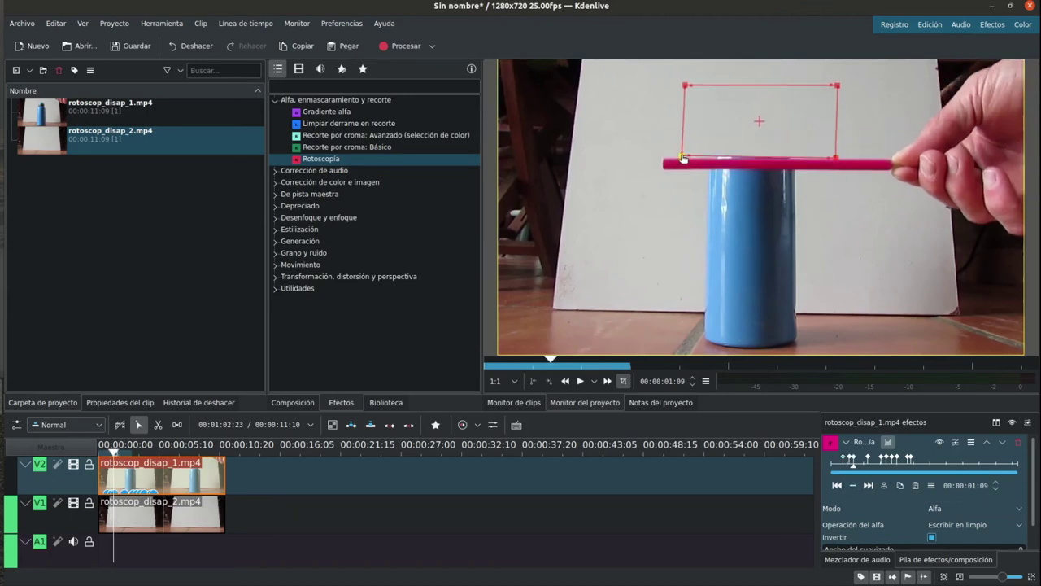
# Add a mask keyframe between 00:00:01:09 and 00:00:02:06 and nudge both bottom corners onto the pencil's upper edge
pyautogui.press('Right')
pyautogui.press('Right')
pyautogui.press('Right')
pyautogui.press('Right')
pyautogui.press('Right')
pyautogui.press('Right')
pyautogui.press('Right')
pyautogui.press('Right')
pyautogui.press('Right')
pyautogui.press('Right')
pyautogui.press('Right')
pyautogui.press('Right')
pyautogui.press('Right')
pyautogui.press('Right')
pyautogui.click(856, 485)
pyautogui.moveTo(682, 222); pyautogui.dragTo(681, 223)
pyautogui.moveTo(851, 225); pyautogui.dragTo(852, 227)
# Set a mask keyframe at 00:00:02:13 and align the mask's two bottom corners with the pencil's upper edge
pyautogui.press('Right')
pyautogui.press('Right')
pyautogui.press('Right')
pyautogui.press('Right')
pyautogui.press('Right')
pyautogui.press('Right')
pyautogui.press('Right')
pyautogui.press('Right')
pyautogui.press('Right')
pyautogui.press('Right')
pyautogui.press('Right')
pyautogui.press('Right')
pyautogui.press('Right')
pyautogui.press('Right')
pyautogui.press('Right')
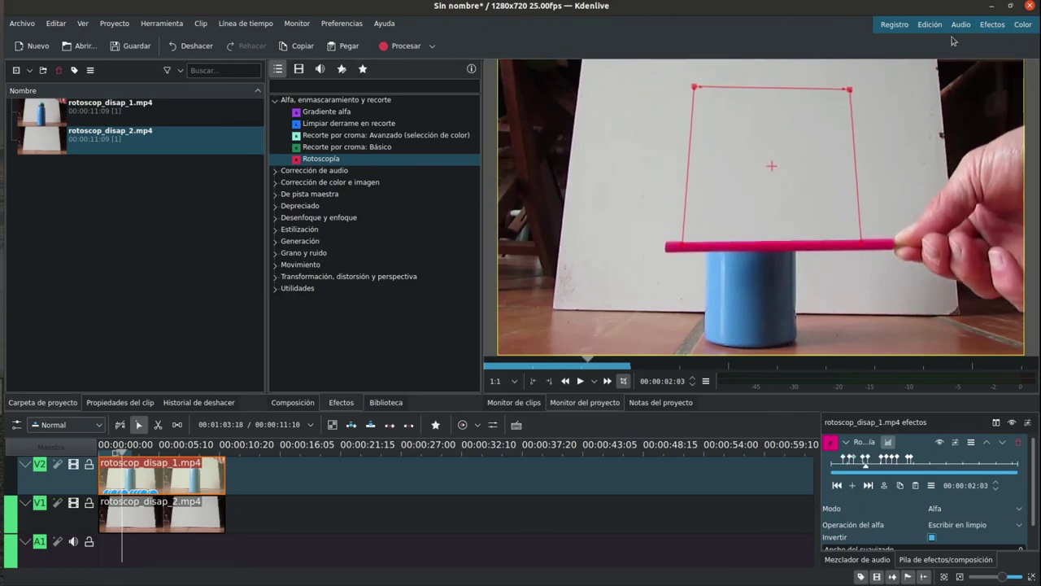
pyautogui.moveTo(699, 282); pyautogui.dragTo(699, 287)
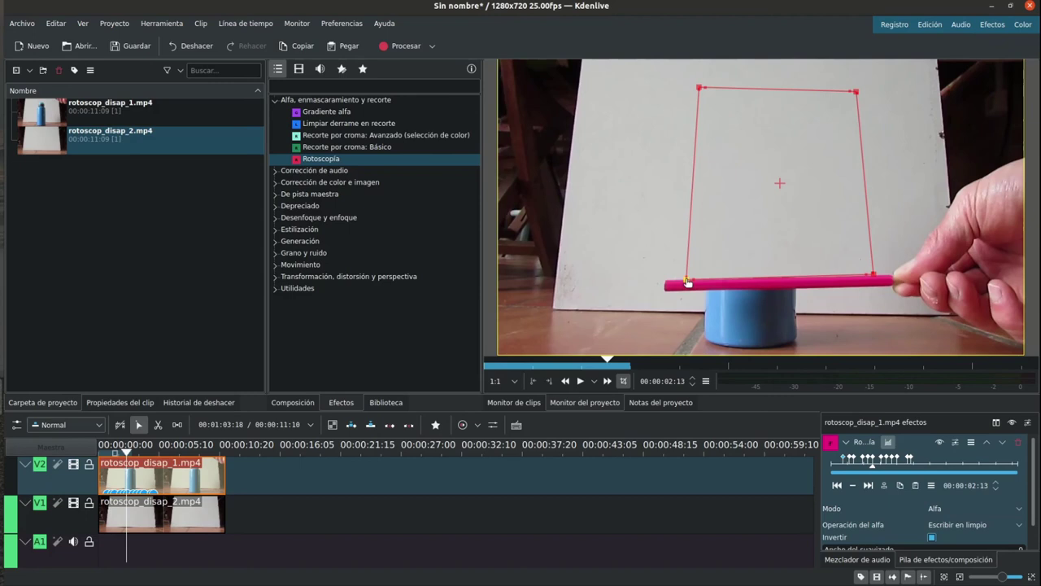
pyautogui.moveTo(875, 275); pyautogui.dragTo(889, 279)
# Add a mask keyframe at 00:00:03:11 and lower the bottom-left corner to the tilted pencil's upper edge
pyautogui.press('Right')
pyautogui.press('Right')
pyautogui.press('Right')
pyautogui.press('Right')
pyautogui.press('Right')
pyautogui.press('Right')
pyautogui.press('Right')
pyautogui.press('Right')
pyautogui.press('Right')
pyautogui.press('Right')
pyautogui.press('Right')
pyautogui.press('Right')
pyautogui.press('Right')
pyautogui.press('Right')
pyautogui.press('Right')
pyautogui.press('Right')
pyautogui.press('Right')
pyautogui.press('Right')
pyautogui.press('Right')
pyautogui.press('Right')
pyautogui.press('Right')
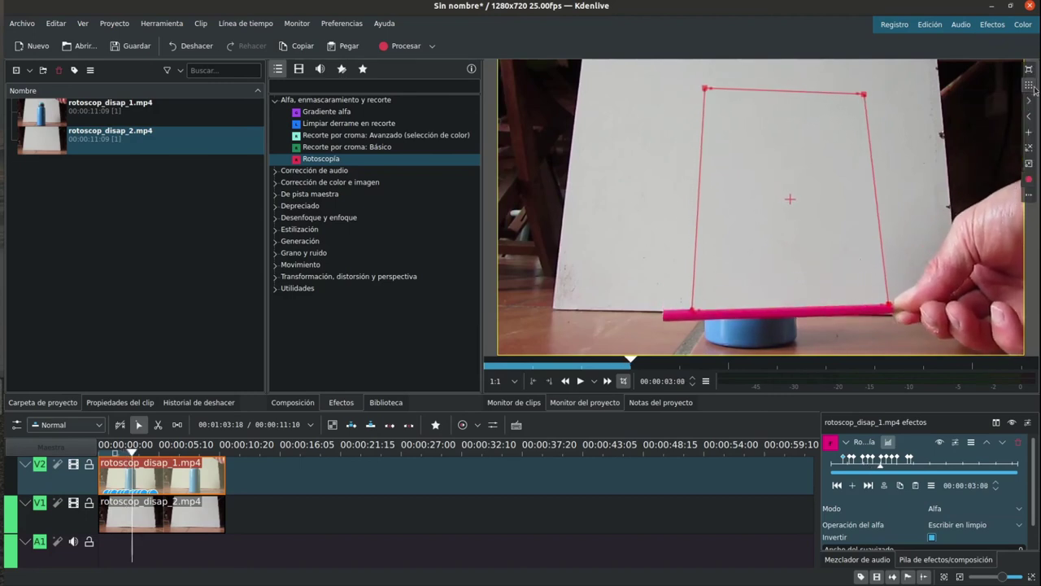
pyautogui.click(856, 486)
pyautogui.moveTo(691, 331); pyautogui.dragTo(690, 336)
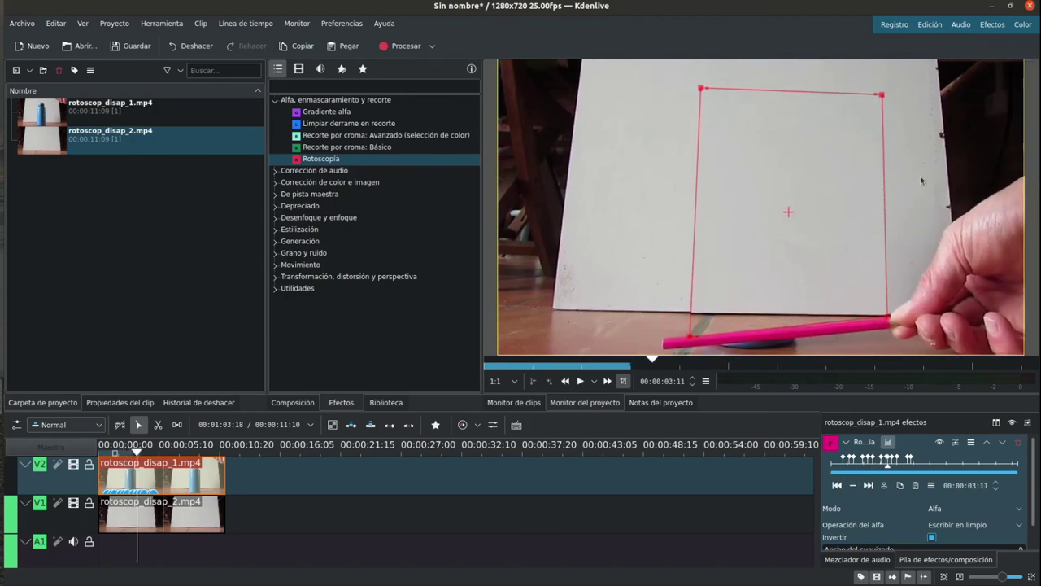
# Advance three frames and set a mask keyframe at 00:00:03:14 with its lower edge along the pencil
pyautogui.press('Right')
pyautogui.press('Right')
pyautogui.press('Right')
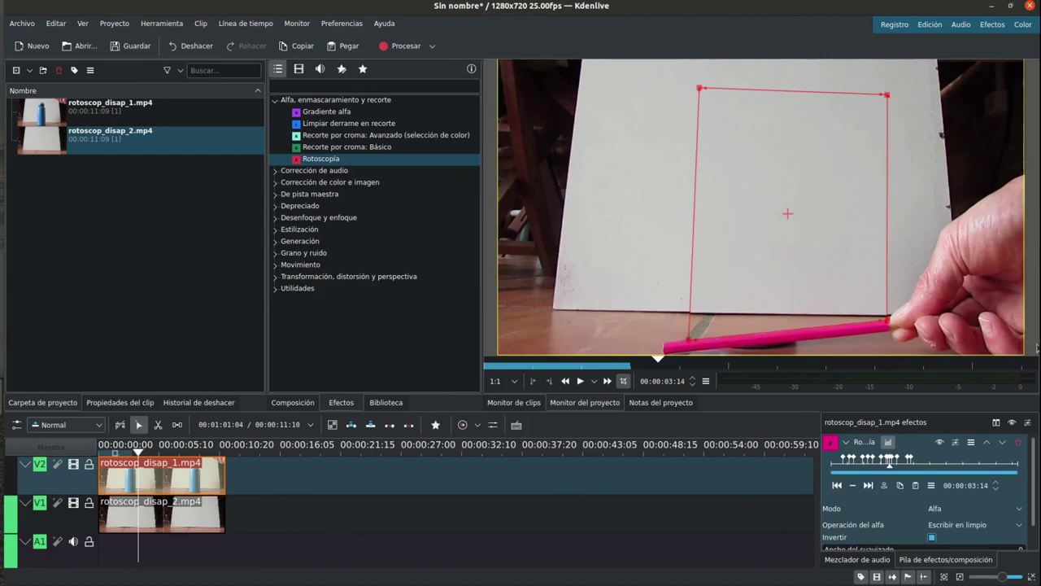
# Step frame by frame around 00:00:03:14 to check the mask's lower edge against the pencil
pyautogui.press('Left')
pyautogui.press('Left')
pyautogui.press('Right')
pyautogui.press('Right')
pyautogui.press('Right')
pyautogui.press('Right')
pyautogui.press('Right')
pyautogui.press('Right')
pyautogui.press('Right')
pyautogui.press('Right')
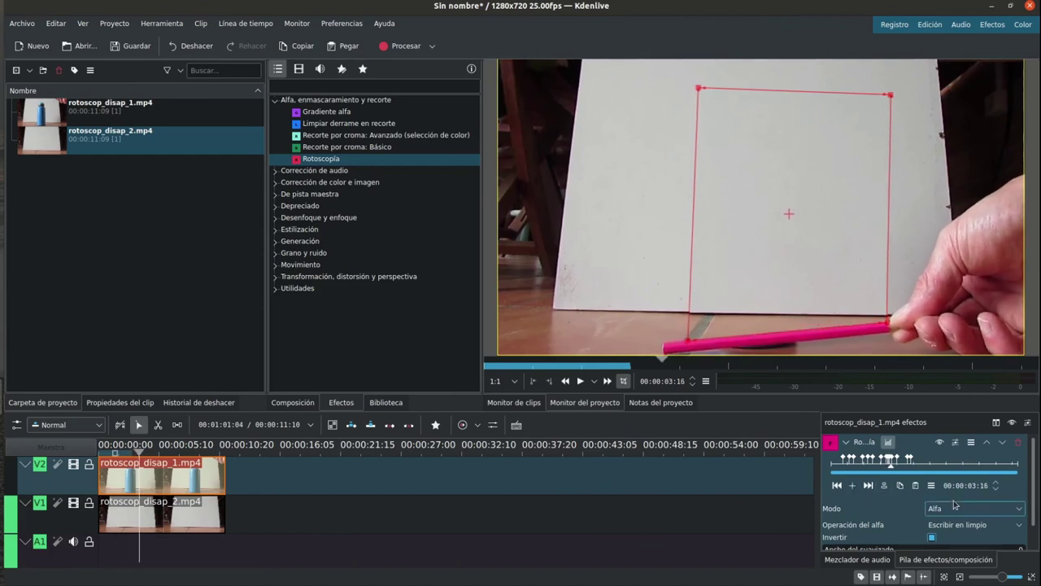
# Step forward frame by frame from 00:00:03:16 to check the mask against the pencil, and play the composite from the start
pyautogui.press('Right')
pyautogui.press('Right')
pyautogui.press('Right')
pyautogui.press('Right')
pyautogui.press('Right')
pyautogui.press('Right')
pyautogui.press('Right')
pyautogui.press('Right')
pyautogui.press('Right')
pyautogui.press('Right')
pyautogui.press('Right')
pyautogui.press('Right')
pyautogui.press('Right')
pyautogui.press('Right')
pyautogui.press('Right')
pyautogui.press('Right')
pyautogui.press('Right')
pyautogui.press('Right')
pyautogui.press('Right')
pyautogui.press('Right')
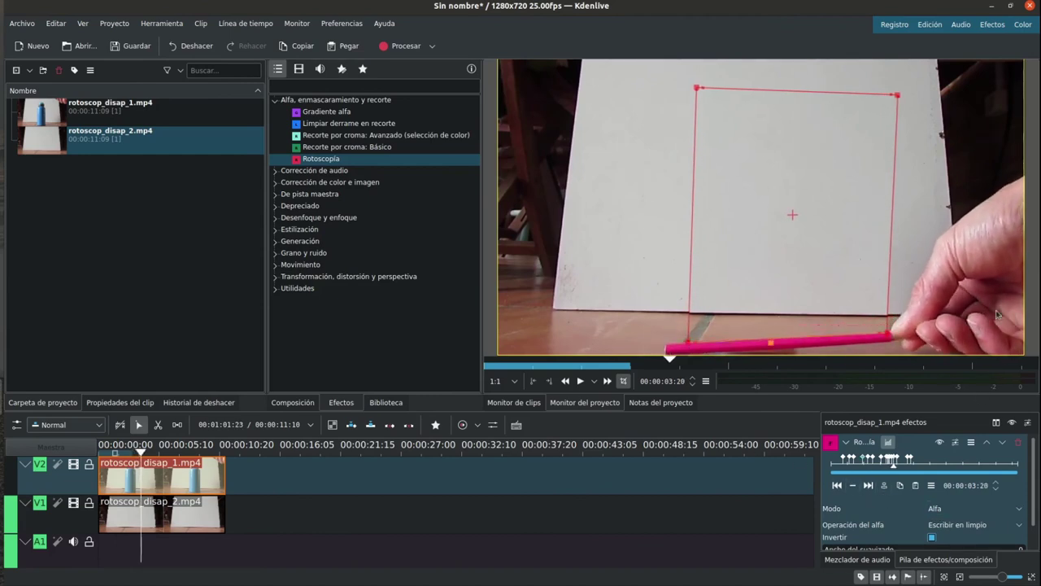
pyautogui.press('Right')
pyautogui.press('Right')
pyautogui.press('Right')
pyautogui.press('Right')
pyautogui.press('Right')
pyautogui.press('Right')
pyautogui.press('Right')
pyautogui.press('Right')
pyautogui.press('Right')
pyautogui.press('Right')
pyautogui.press('Right')
pyautogui.press('Right')
pyautogui.press('Right')
pyautogui.press('Right')
pyautogui.press('Right')
pyautogui.press('Right')
pyautogui.press('Right')
pyautogui.press('Right')
pyautogui.press('Right')
pyautogui.press('Right')
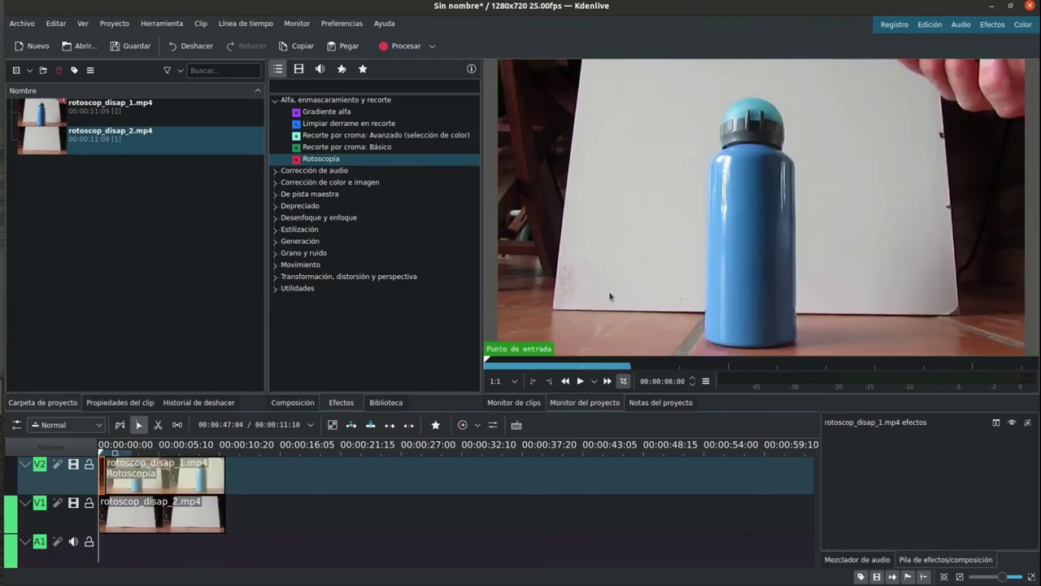
pyautogui.press('space')
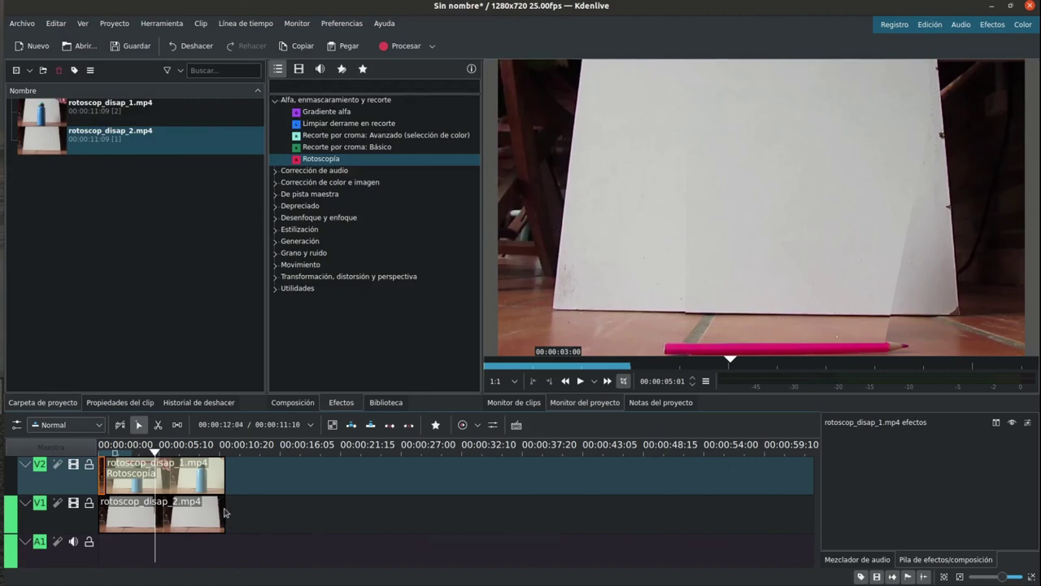
# Apply the Transformación effect to rotoscop_disap_2.mp4 on track V1 and nudge its image slightly upward to line up the board's lower edge
pyautogui.click(183, 517)
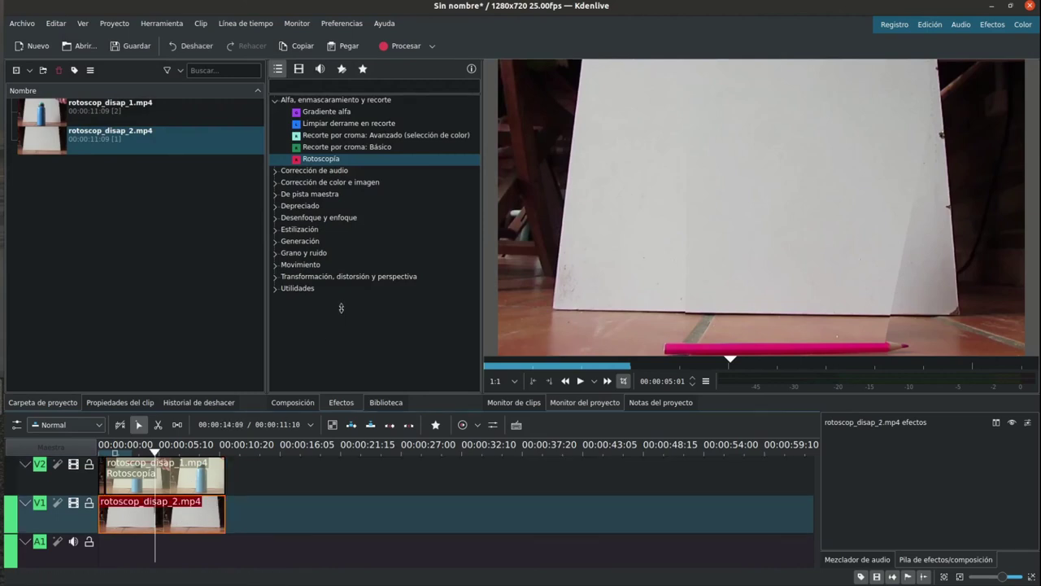
pyautogui.click(277, 278)
pyautogui.doubleClick(329, 371)
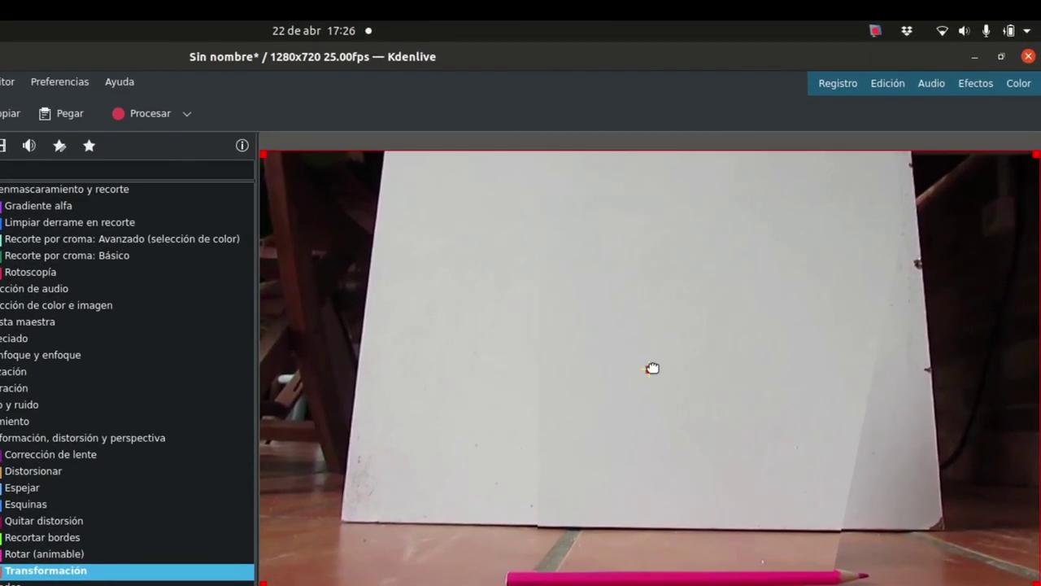
pyautogui.moveTo(653, 368); pyautogui.dragTo(654, 366)
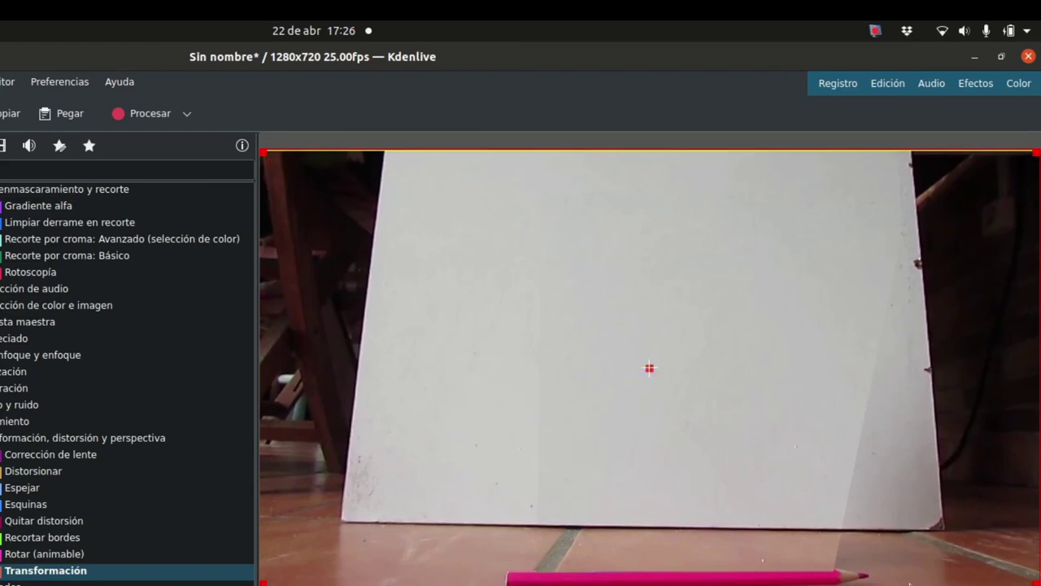